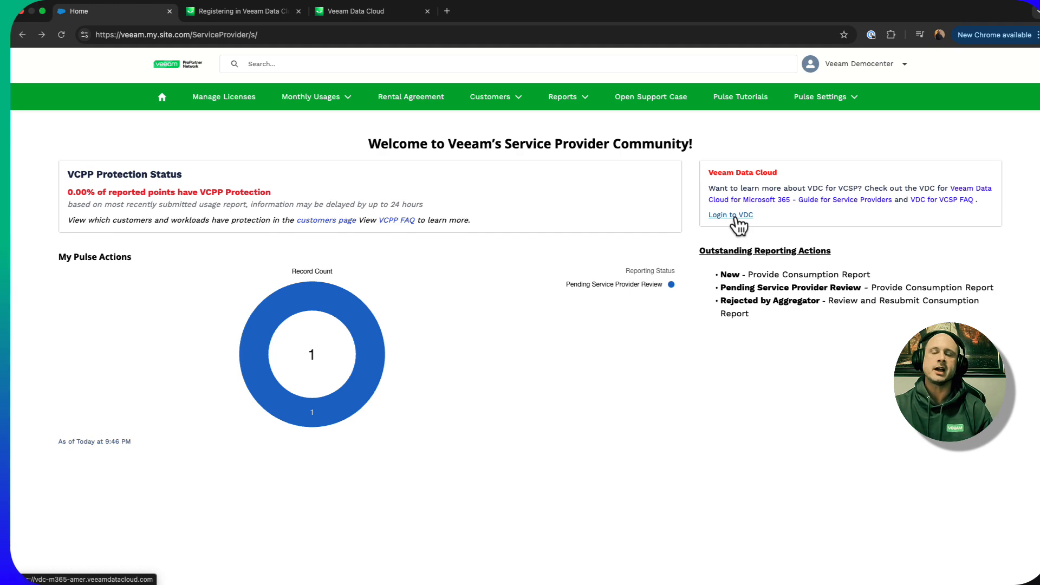
# Read the Registering in Veeam Data Cloud help page and enlarge its illustration of the Register for VDC link.
pyautogui.click(255, 11)
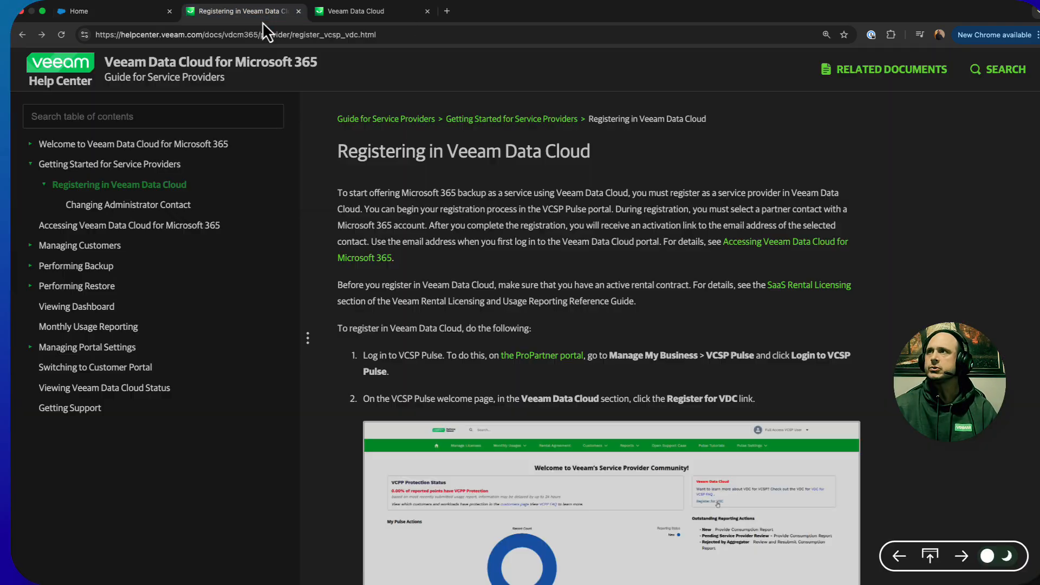
pyautogui.scroll(-2, 831, 406)
pyautogui.click(587, 485)
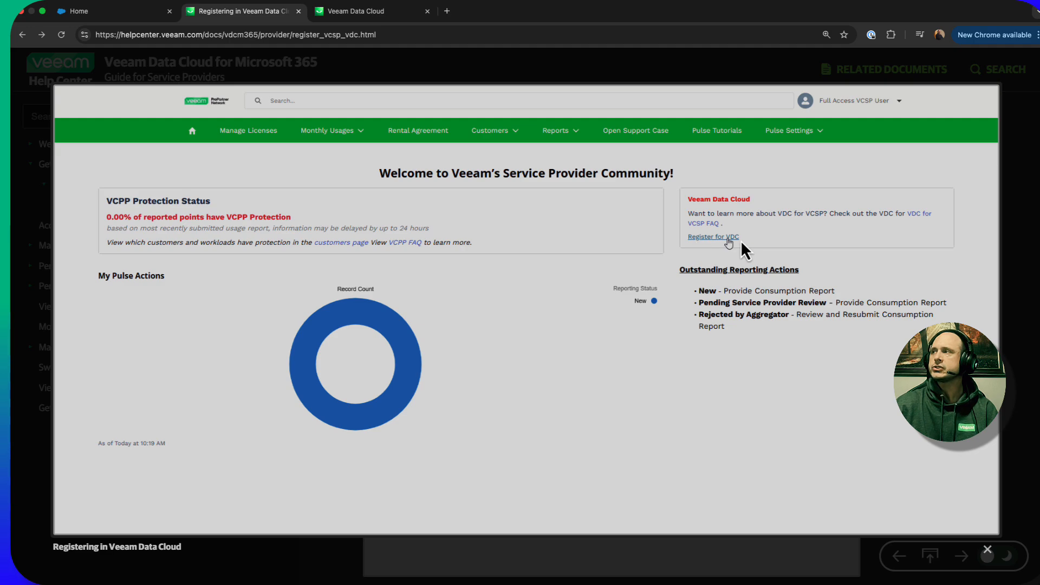
pyautogui.click(1016, 338)
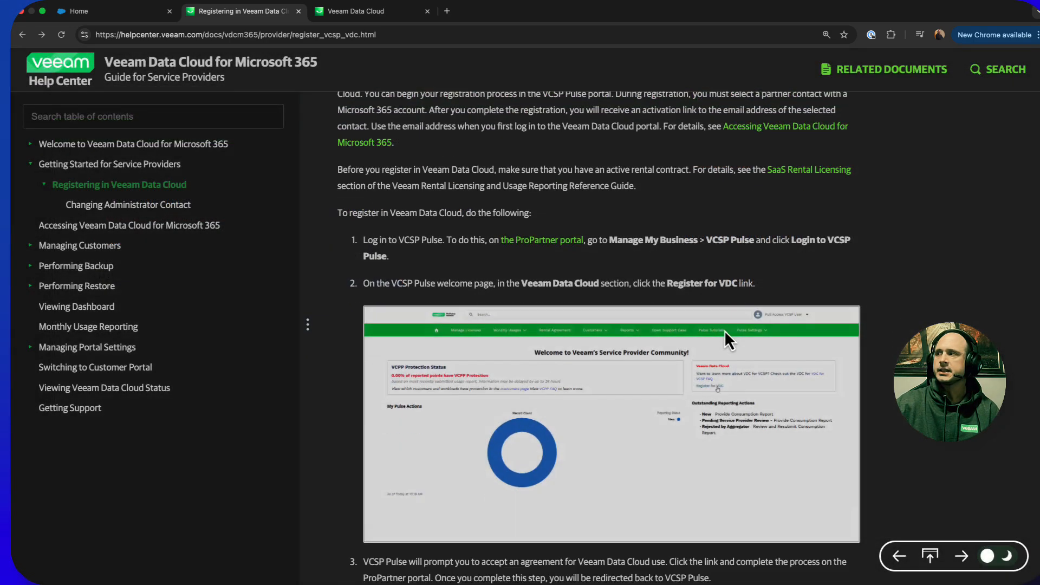
# Examine the enlarged illustration of the VDC Registration Request form further down the registration guide.
pyautogui.scroll(-10, 723, 330)
pyautogui.scroll(-2, 729, 338)
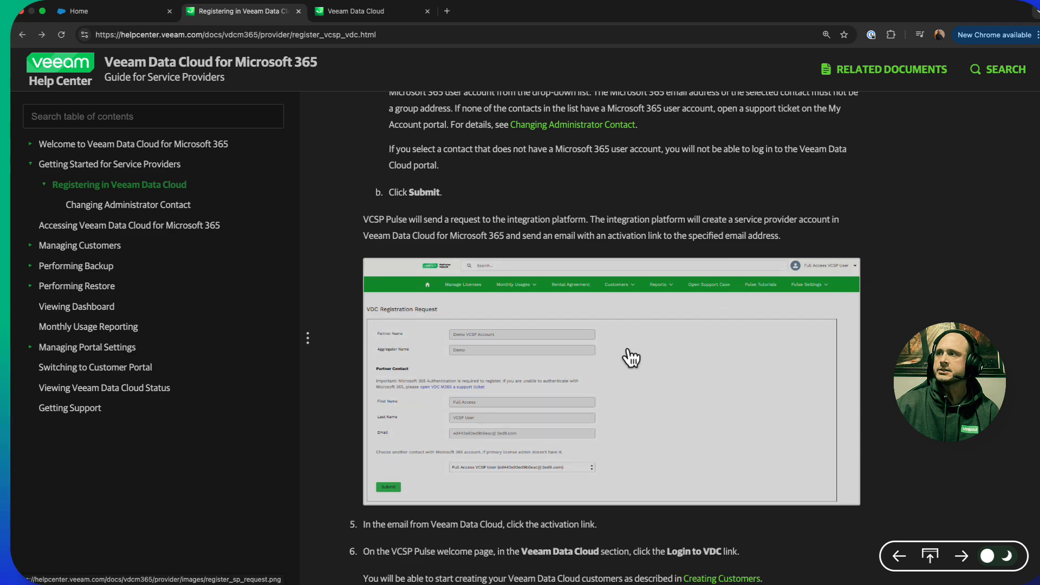
pyautogui.click(620, 362)
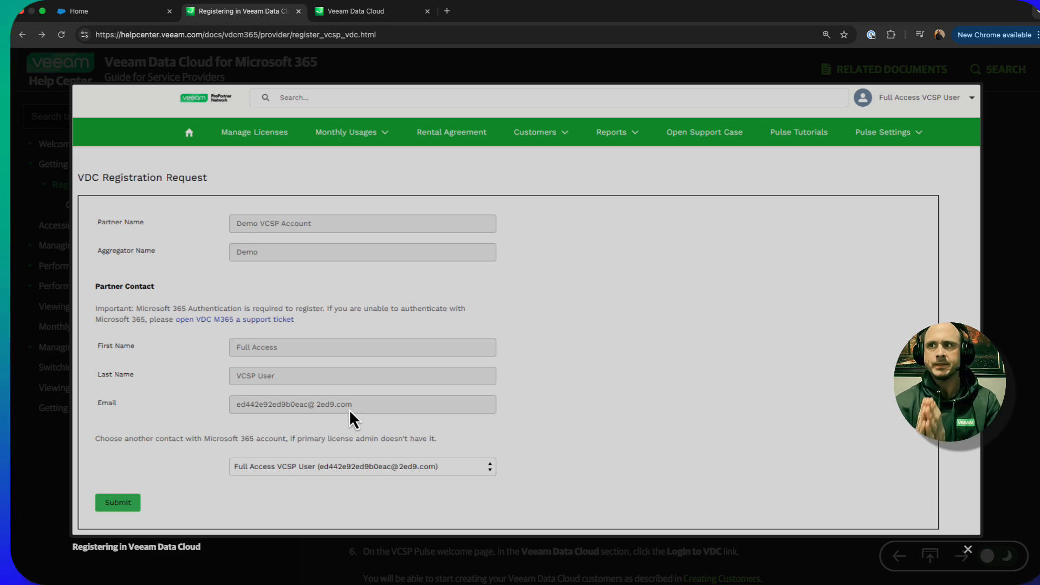
pyautogui.click(49, 392)
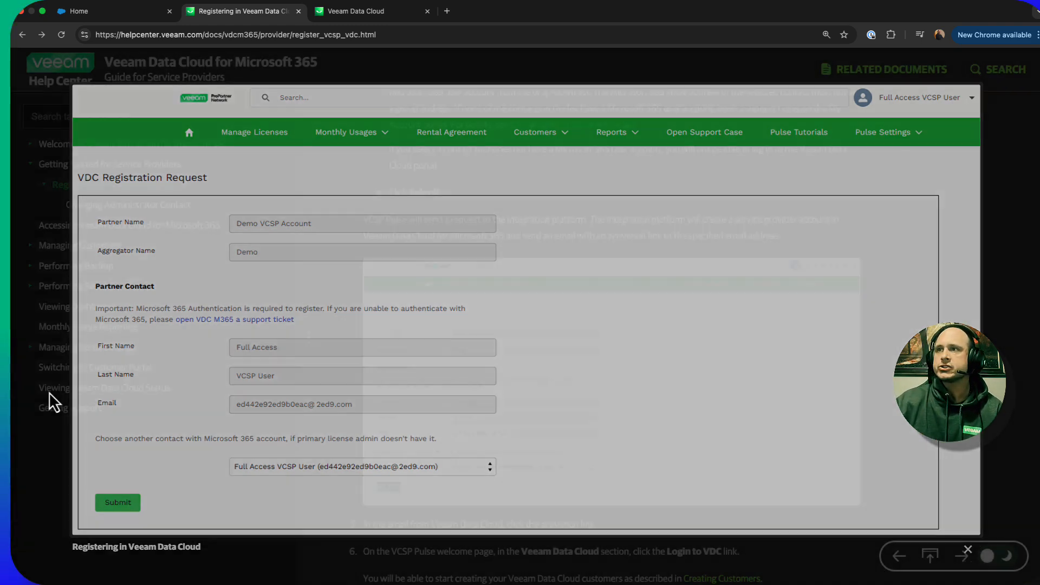
# Review the last registration steps in the guide and open the linked Creating Customers help page.
pyautogui.scroll(-1, 76, 379)
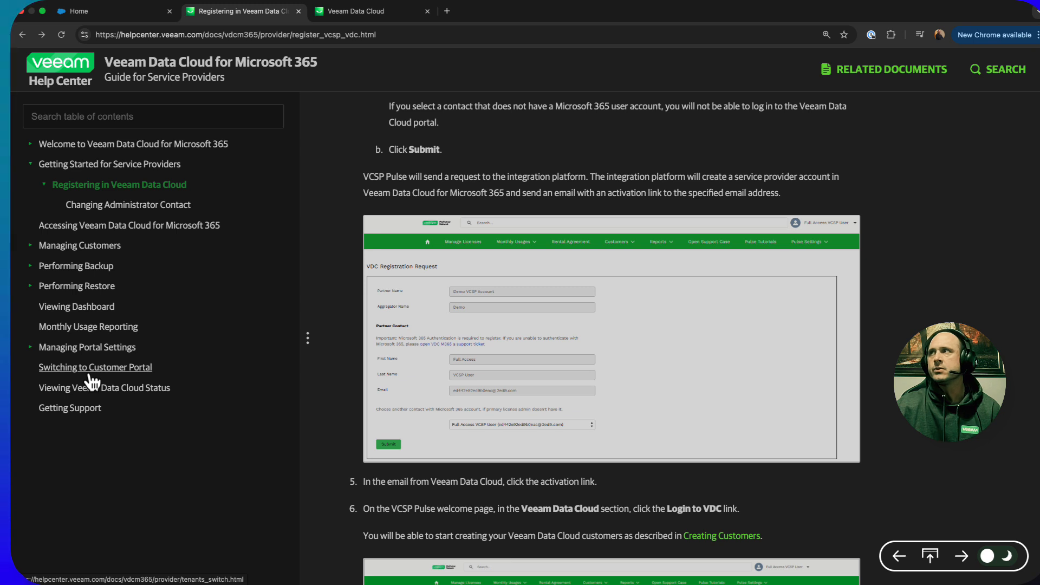
pyautogui.scroll(-5, 90, 386)
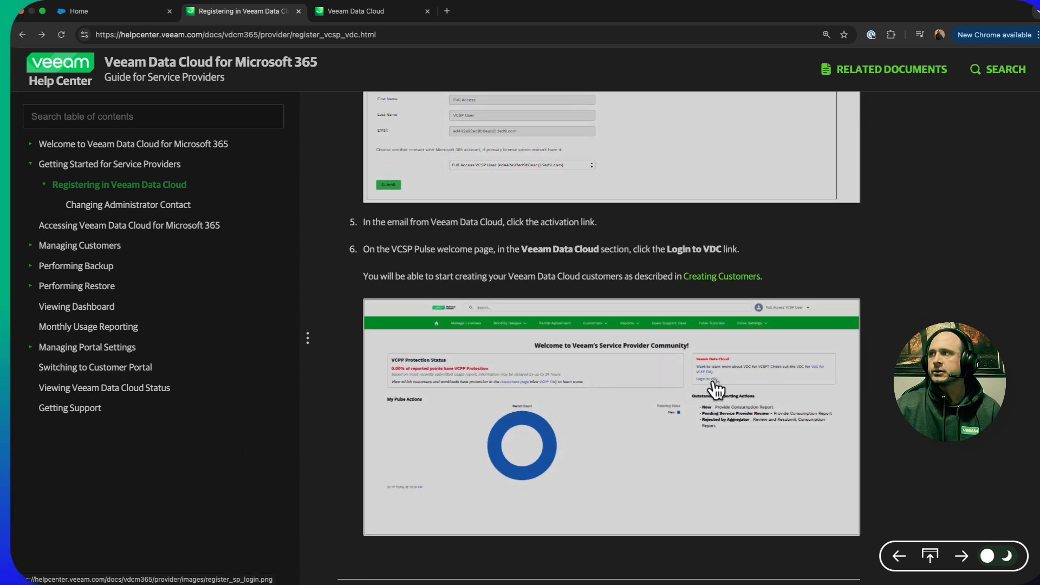
pyautogui.click(706, 277)
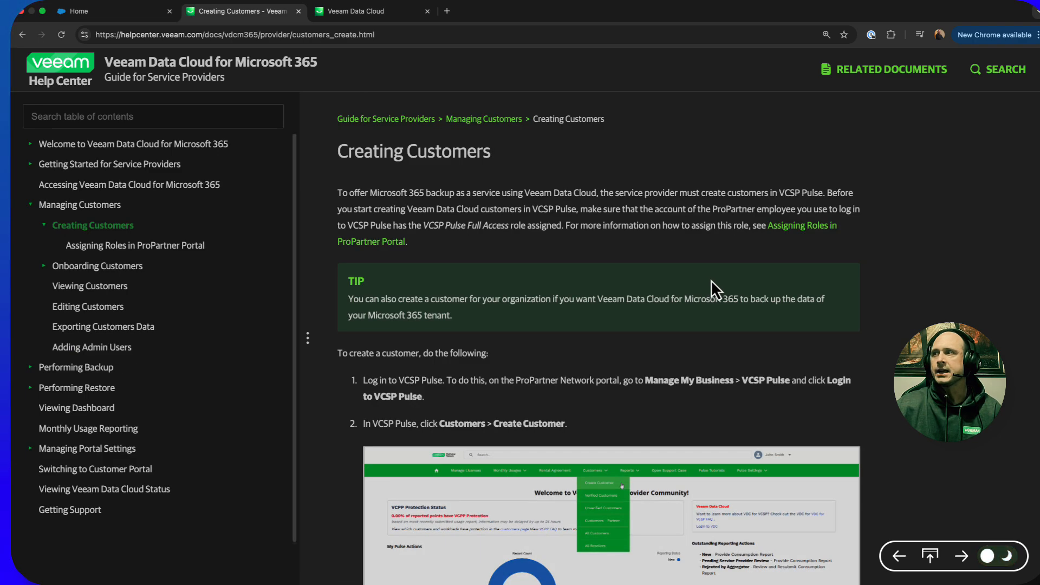
pyautogui.scroll(-5, 711, 281)
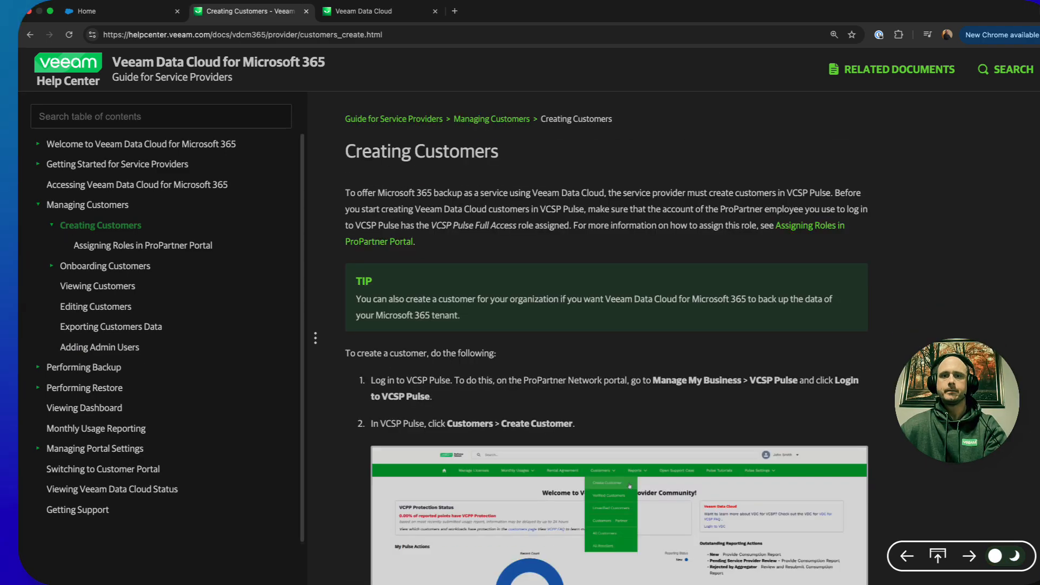
# Return to the VCSP Pulse portal, list the verified customers and open the third customer's tenant account.
pyautogui.click(125, 14)
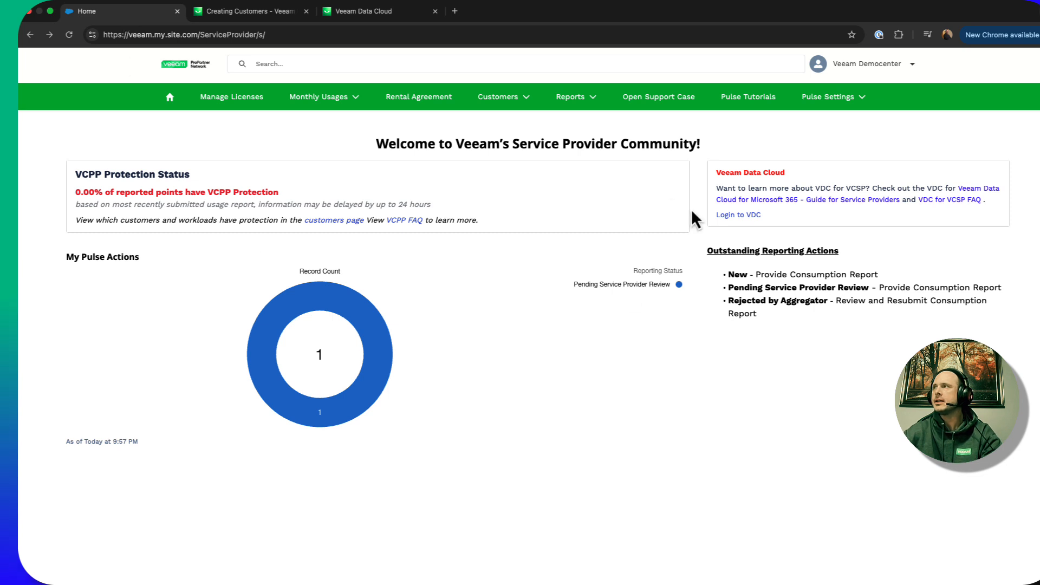
pyautogui.click(536, 109)
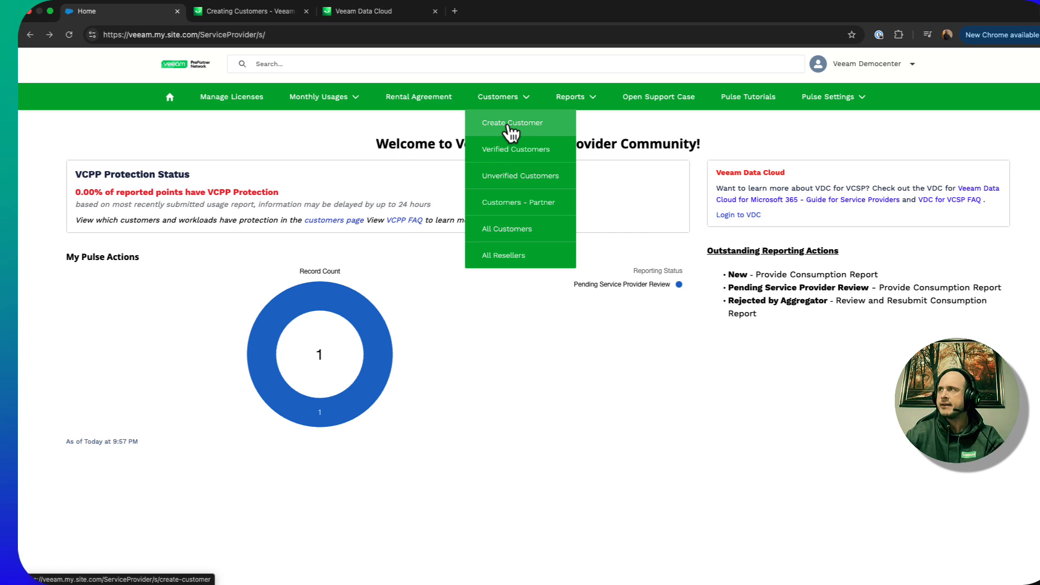
pyautogui.click(525, 158)
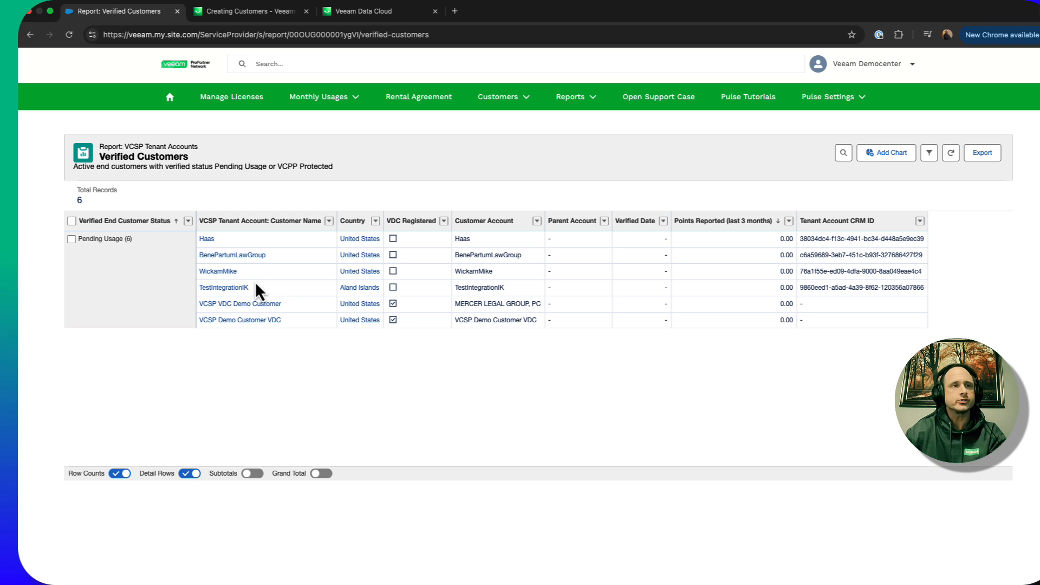
pyautogui.click(220, 271)
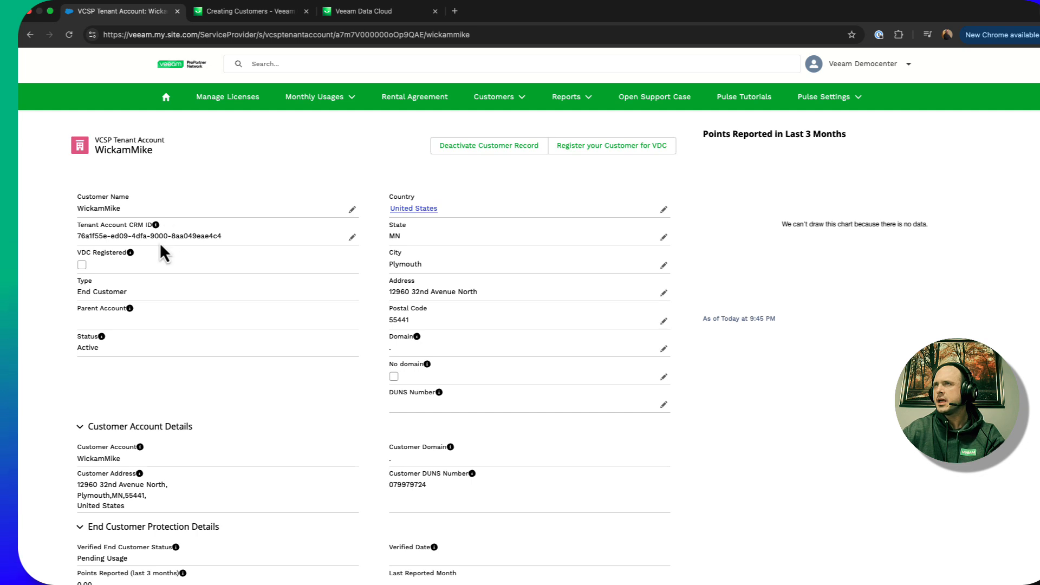
# Start registering this customer for VDC and reload the registration request page.
pyautogui.click(629, 155)
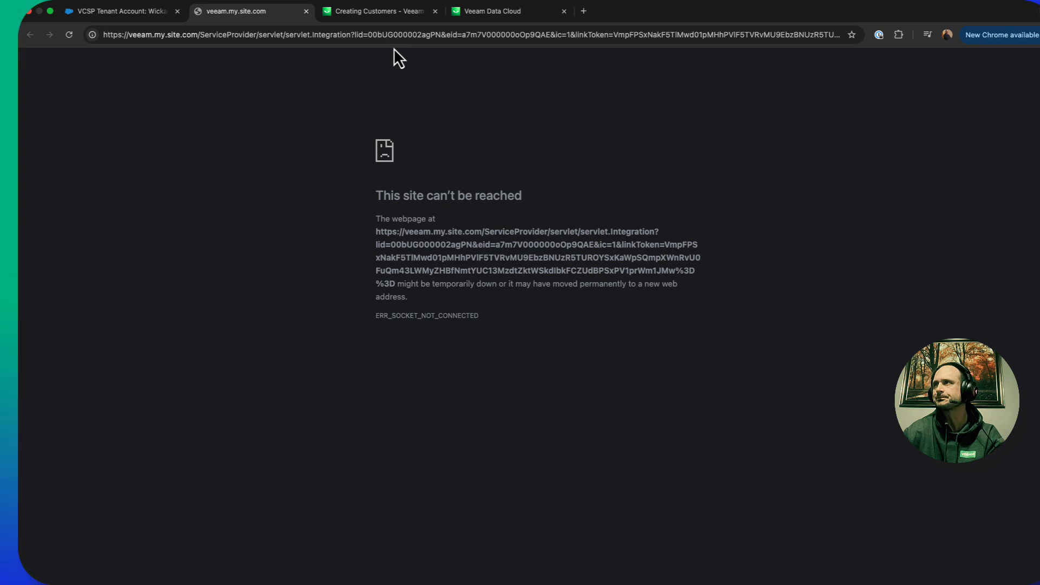
pyautogui.click(392, 34)
pyautogui.press('Return')
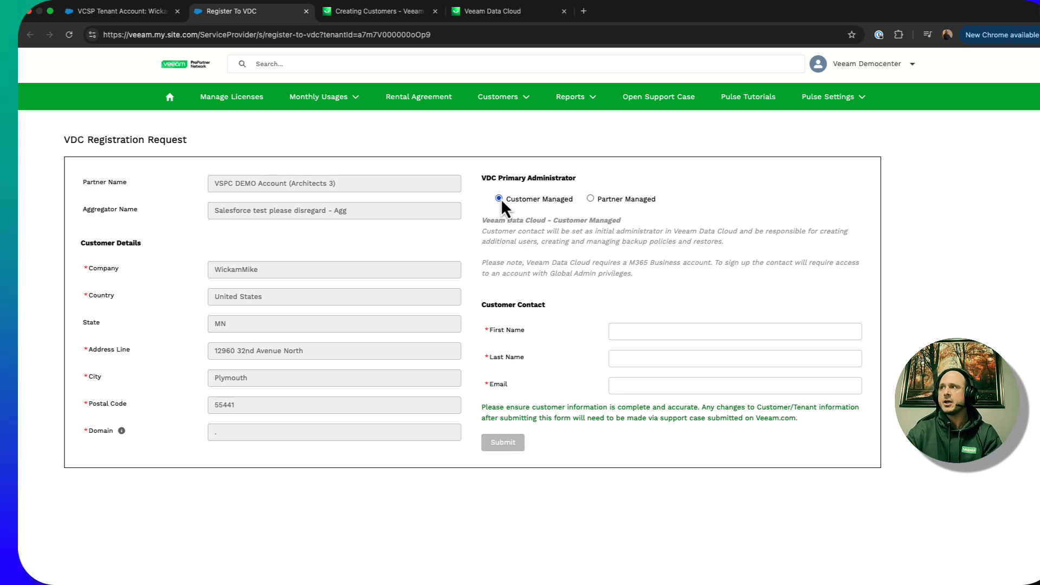
# Compare the Customer Managed and Partner Managed options for the VDC Primary Administrator, finishing with Partner Managed.
pyautogui.click(590, 199)
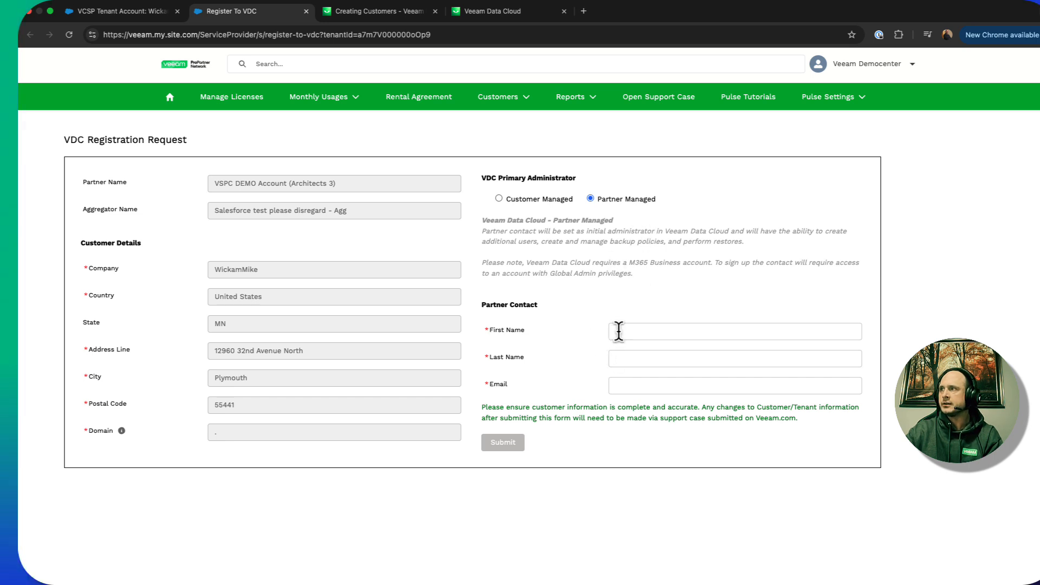
pyautogui.click(541, 201)
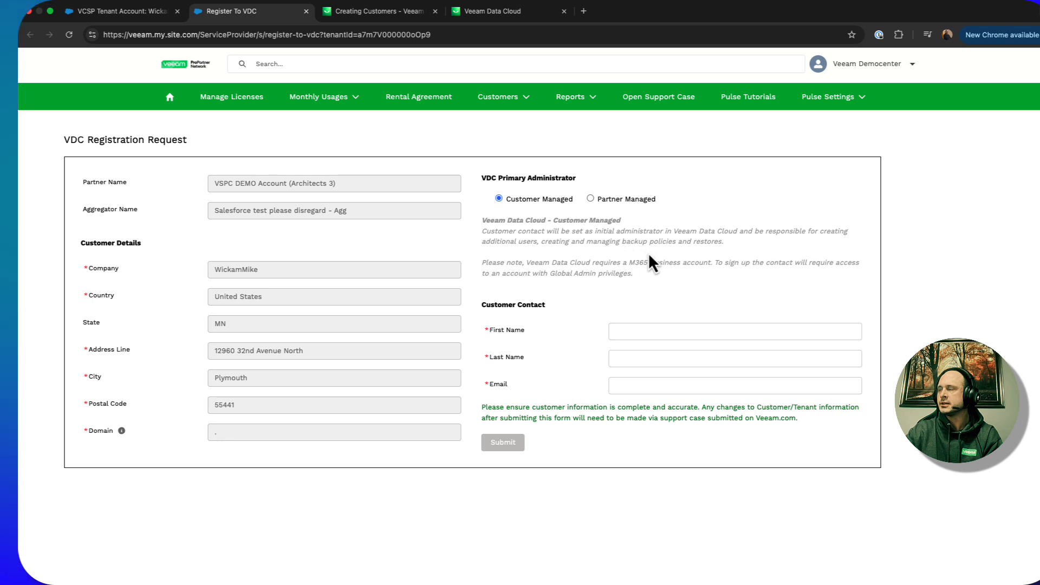
pyautogui.click(595, 200)
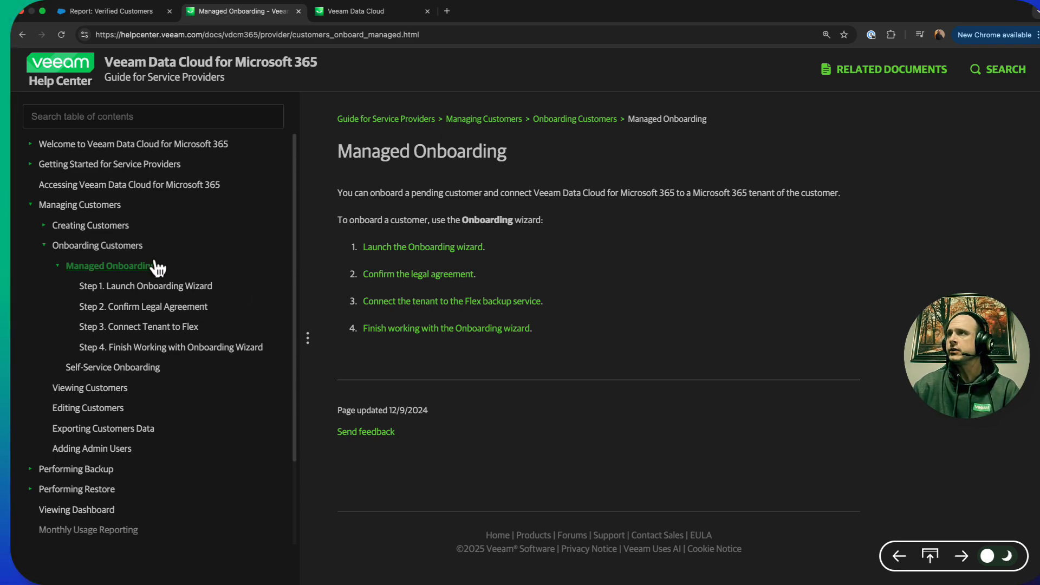
# Read the Managed Onboarding help pages on launching the Onboarding wizard and confirming the legal agreement.
pyautogui.click(425, 248)
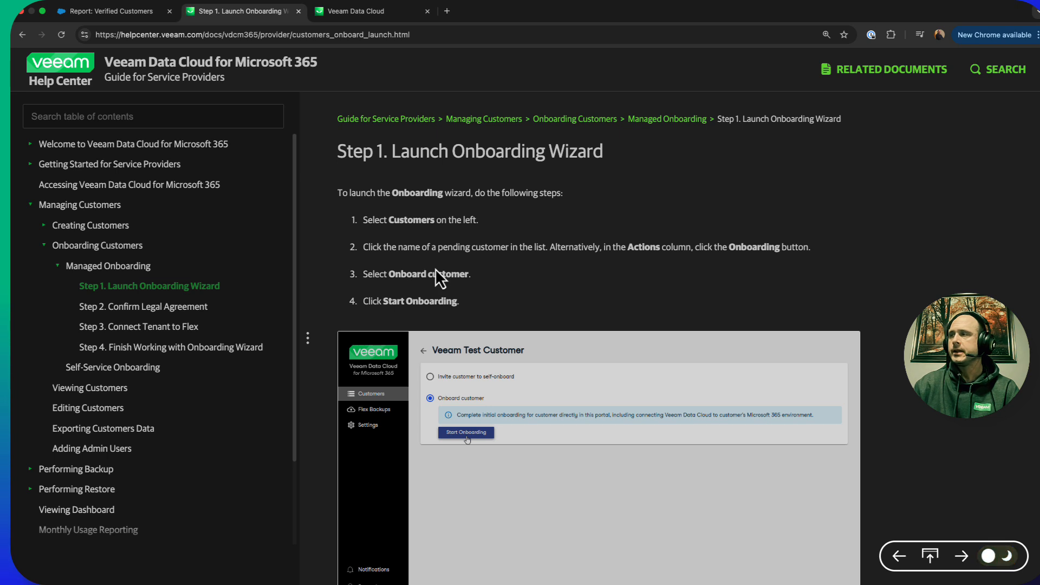
pyautogui.scroll(-1, 436, 269)
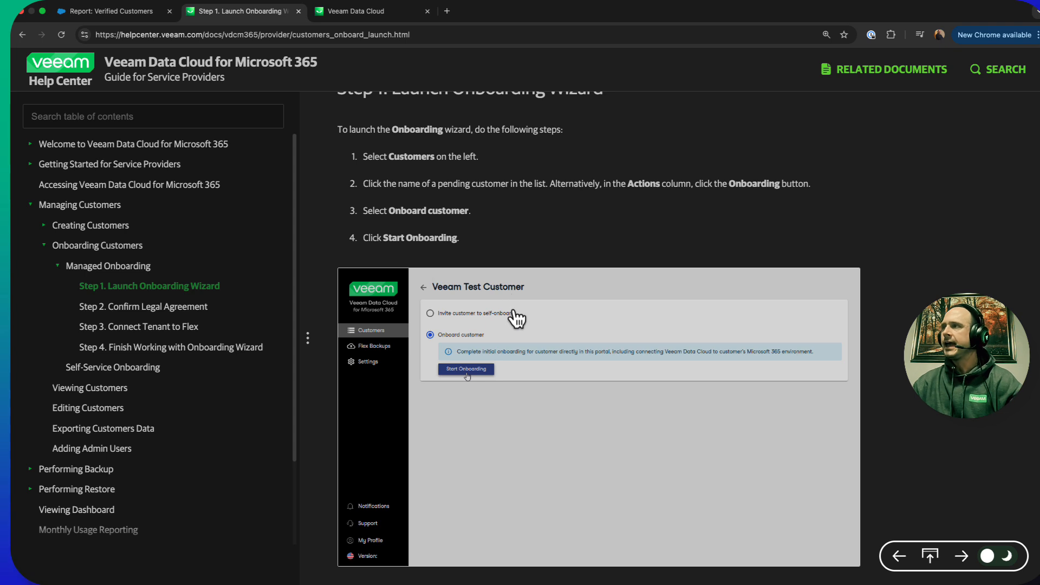
pyautogui.scroll(-1, 517, 317)
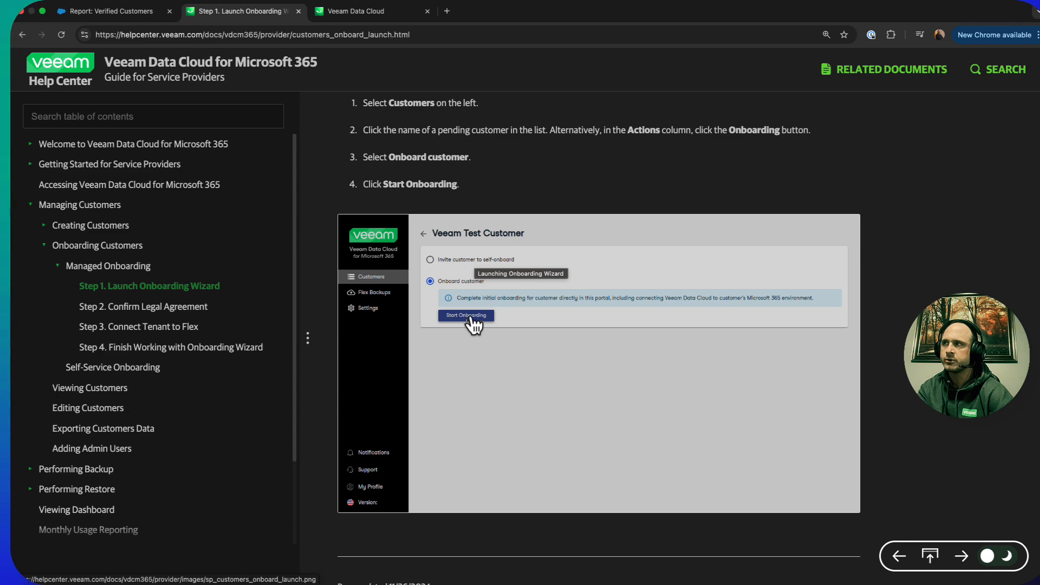
pyautogui.click(188, 308)
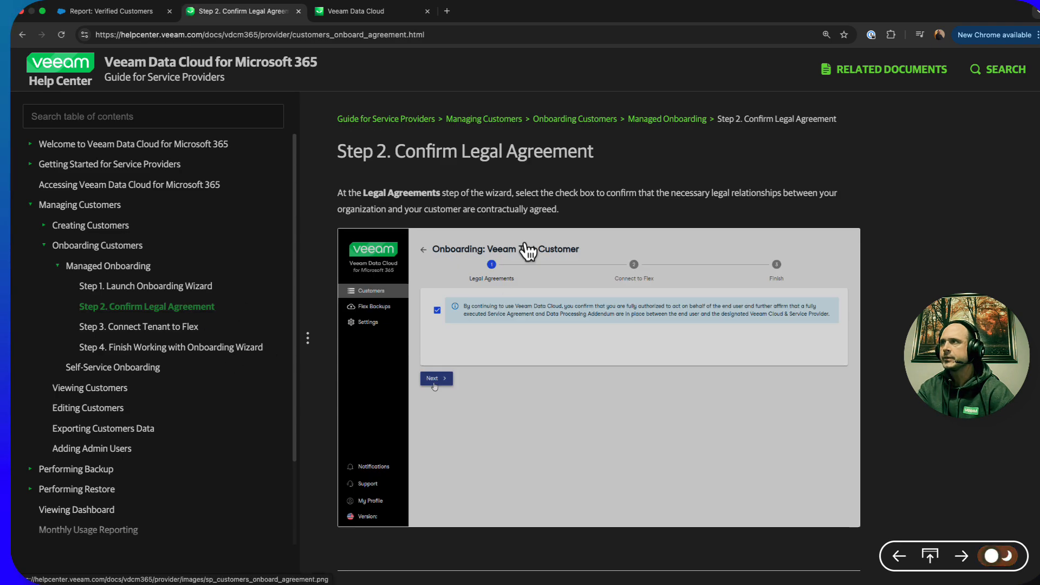
pyautogui.scroll(-1, 526, 249)
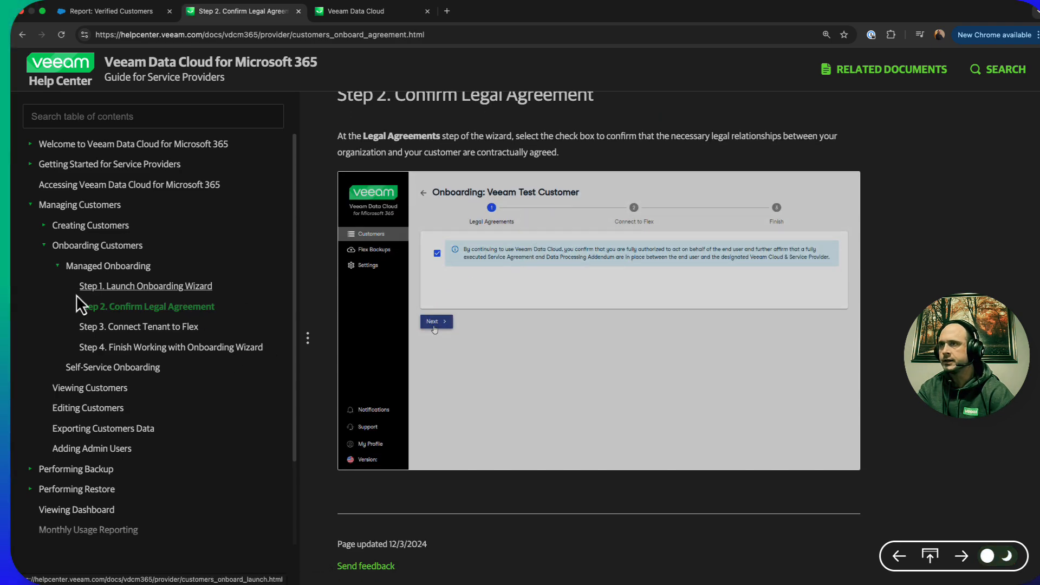
# Read the Step 3 Connect Tenant to Flex help page, including the device code instructions and the wizard illustration.
pyautogui.click(141, 328)
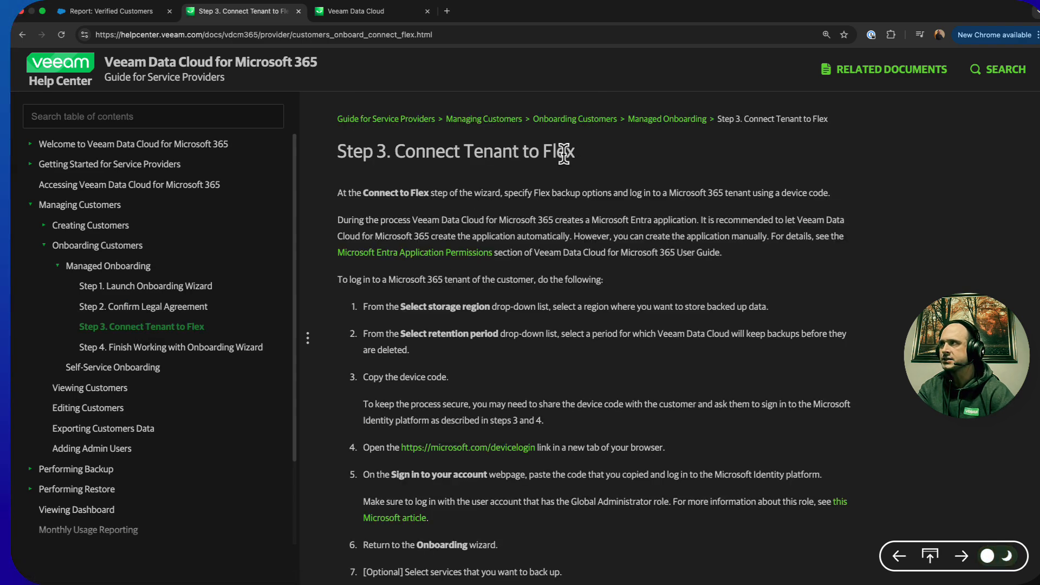
pyautogui.moveTo(544, 151); pyautogui.dragTo(573, 152)
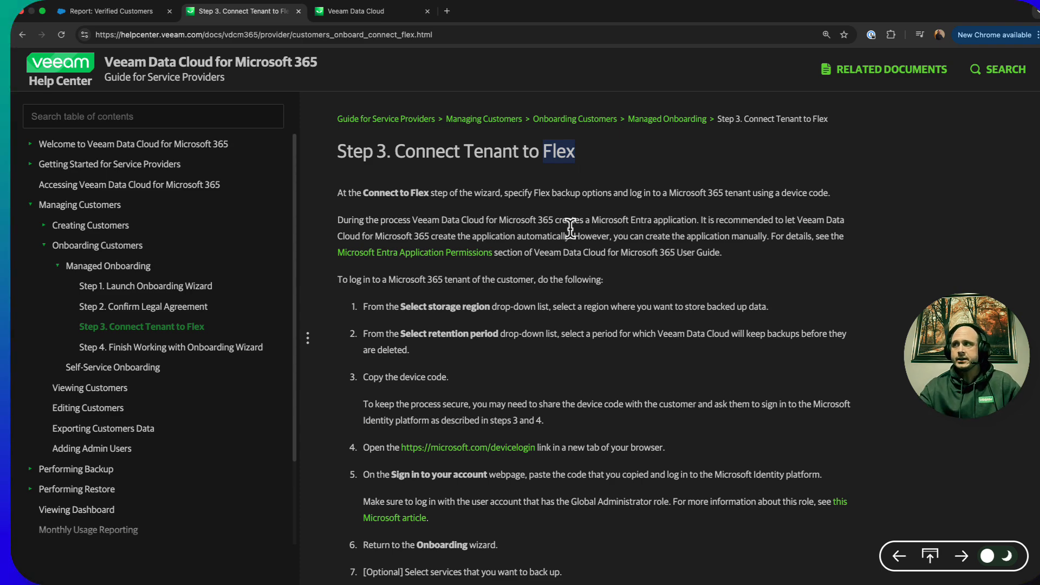
pyautogui.scroll(-1, 564, 266)
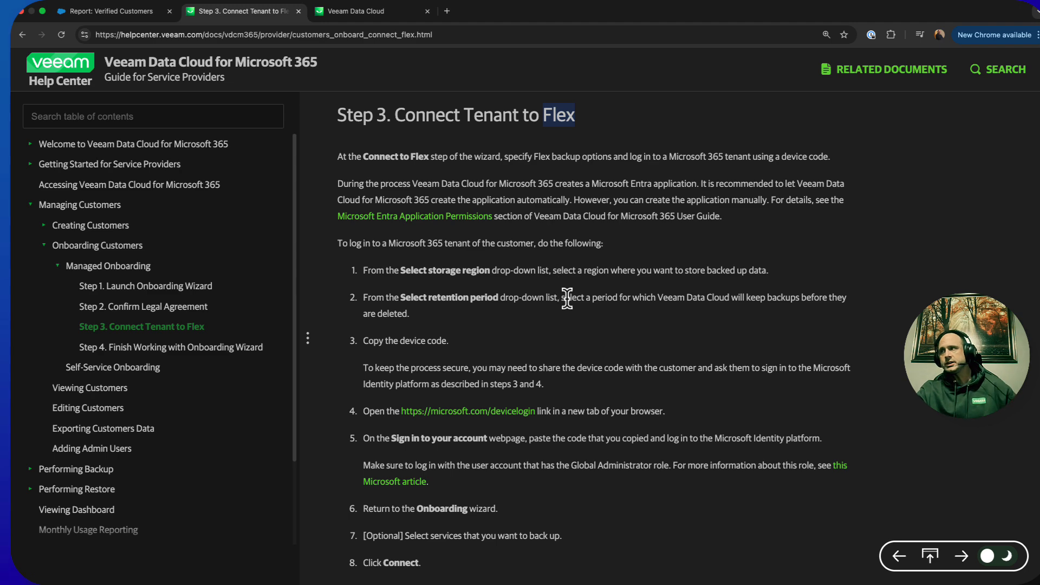
pyautogui.scroll(-1, 566, 297)
pyautogui.scroll(-3, 567, 301)
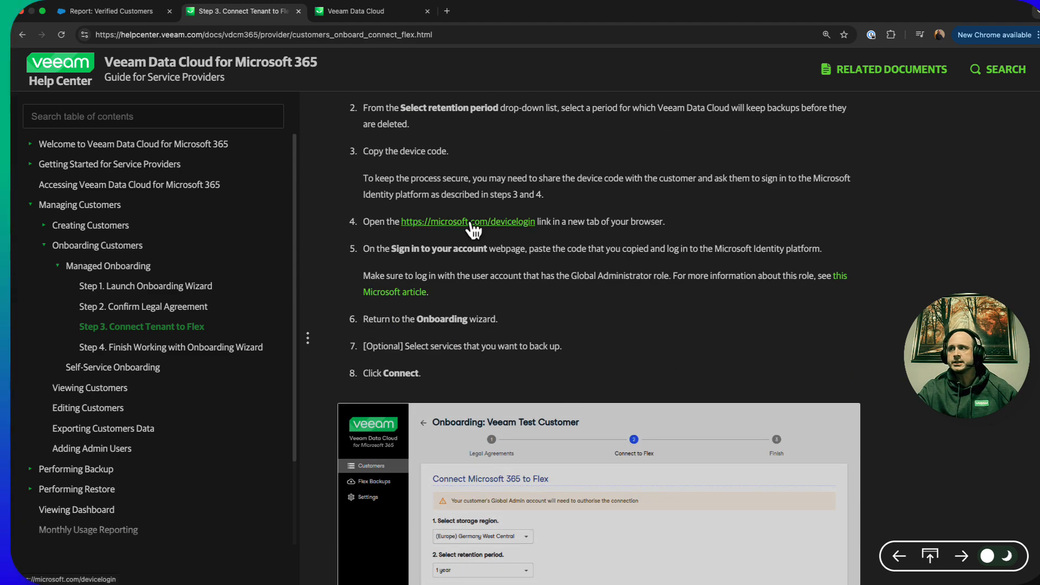
pyautogui.scroll(-6, 473, 222)
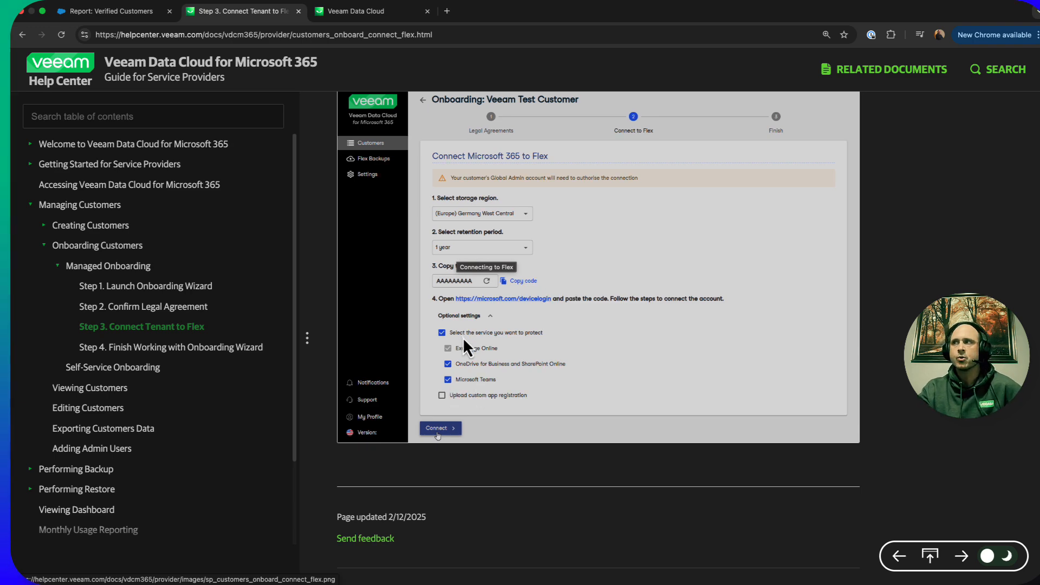
# Read the help pages on finishing the Onboarding wizard and on Self-Service Onboarding of pending customers.
pyautogui.click(240, 349)
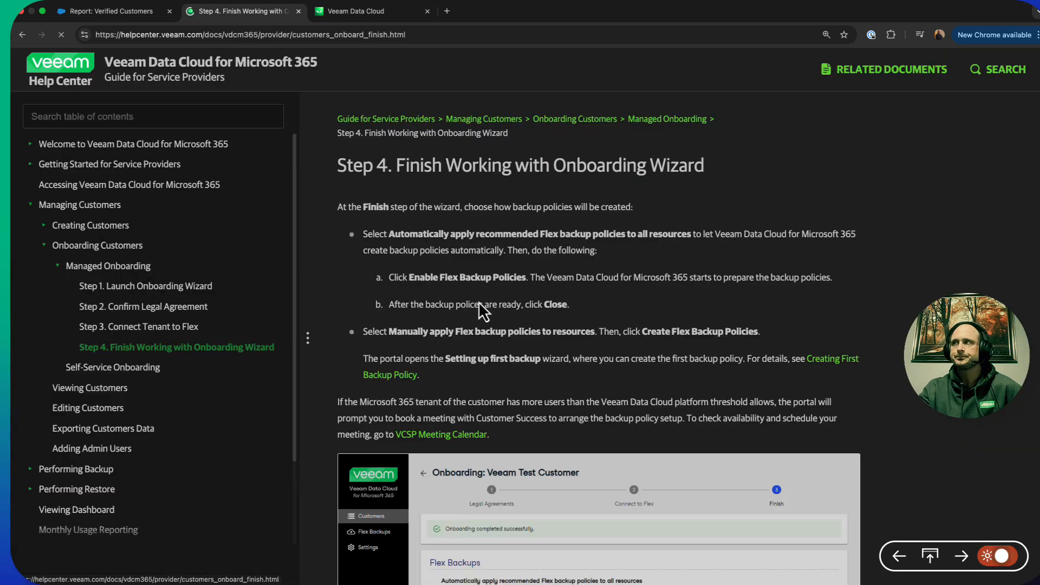
pyautogui.scroll(-5, 500, 295)
pyautogui.scroll(-1, 504, 301)
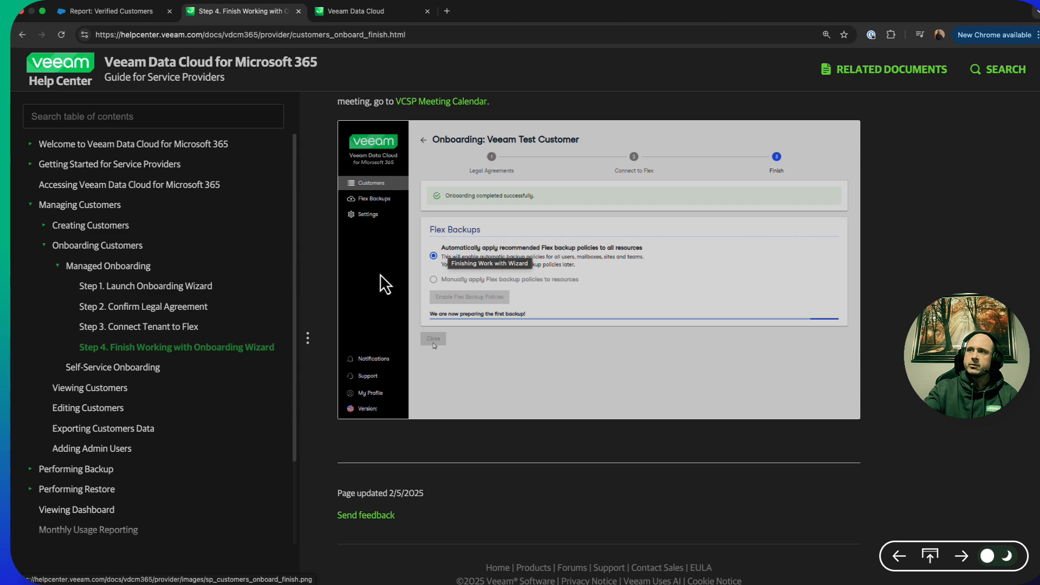
pyautogui.click(119, 367)
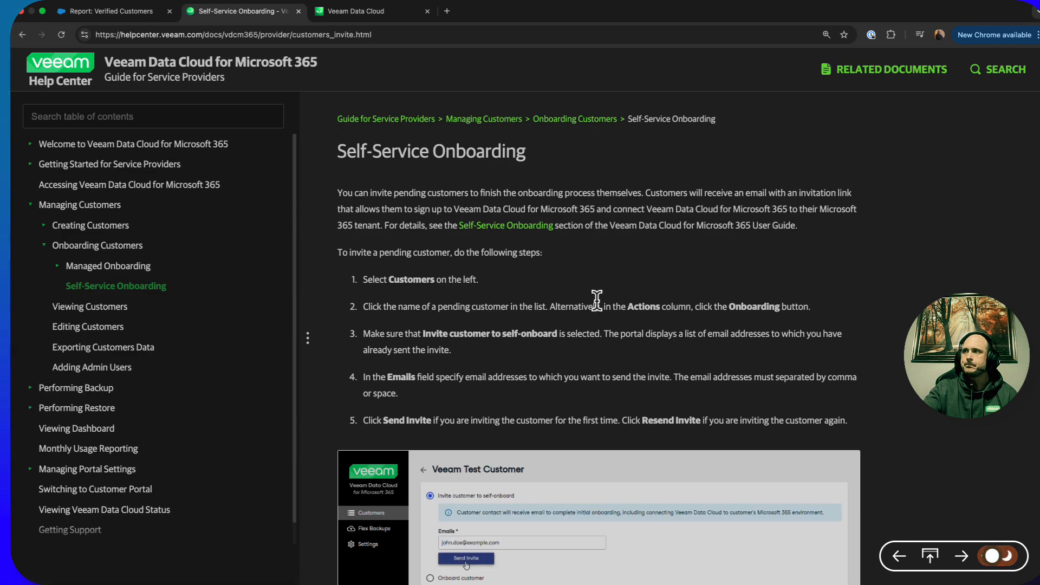
pyautogui.scroll(-6, 596, 299)
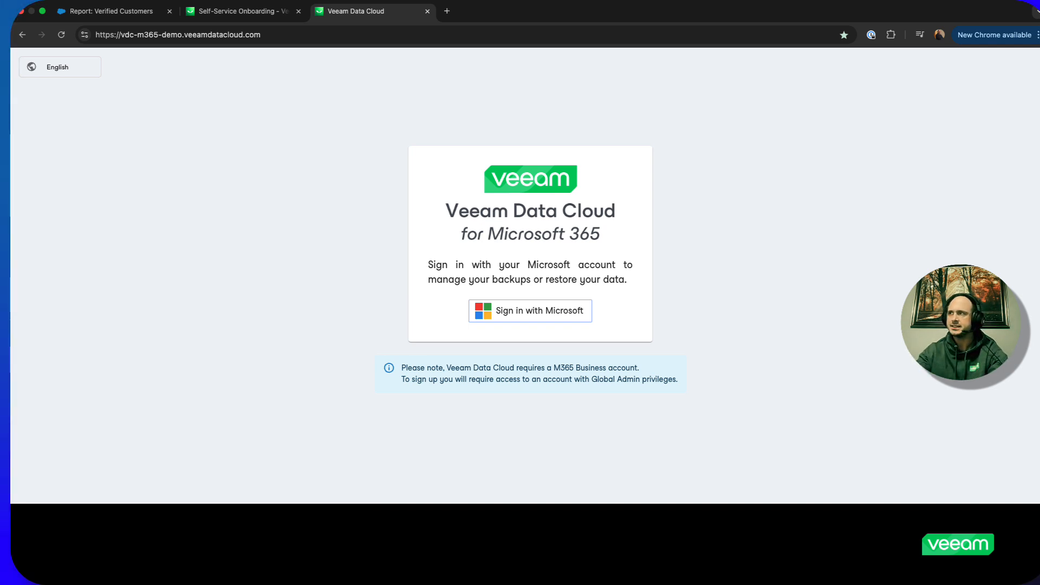
# Sign in to Veeam Data Cloud for Microsoft 365 with the company Microsoft account.
pyautogui.click(552, 312)
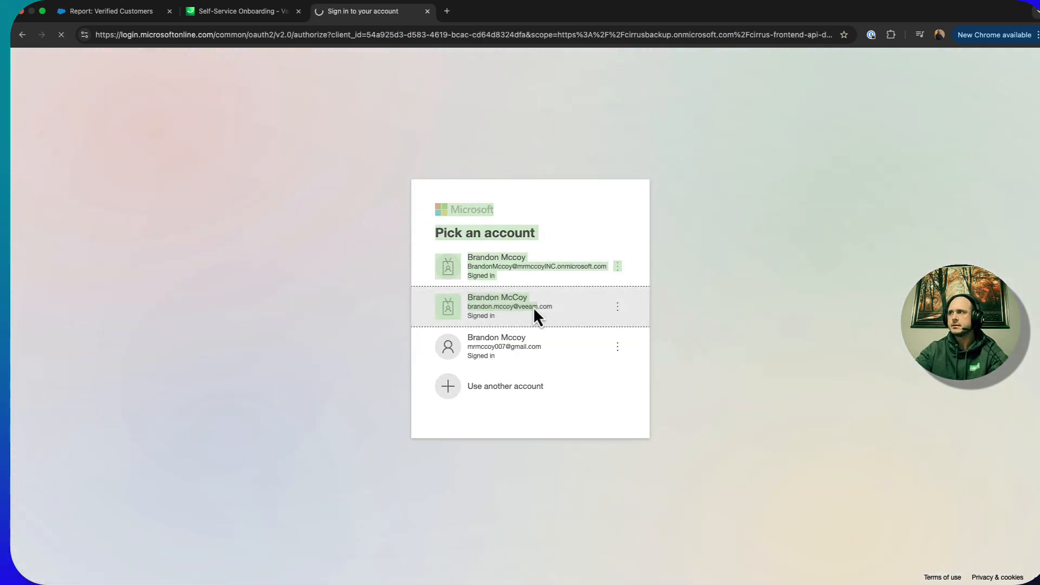
pyautogui.click(524, 307)
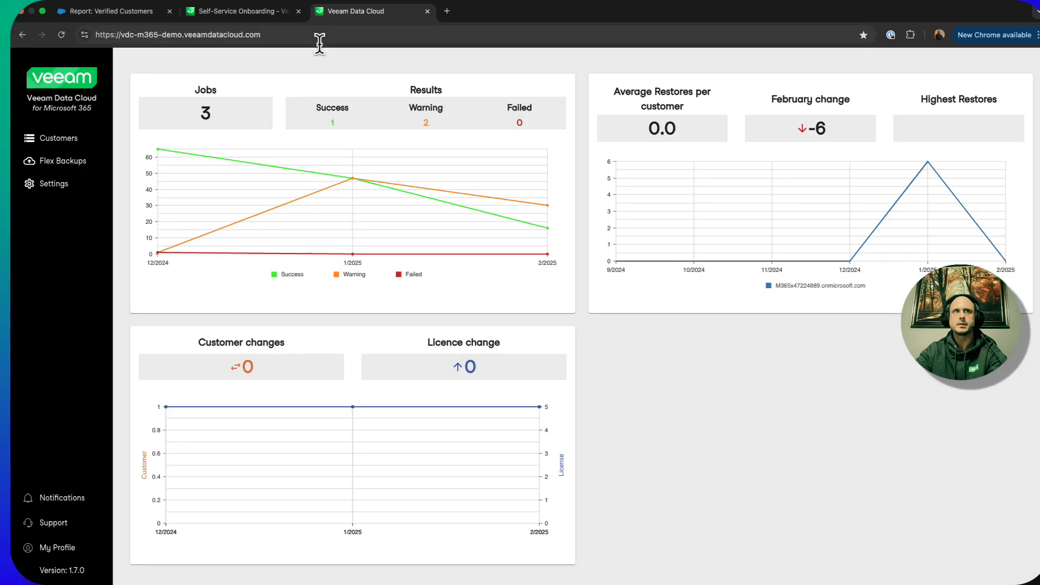
# Review the dashboard and customer list, and filter the Flex backup policies to the customer VCSP Customer Demo.
pyautogui.moveTo(224, 228)
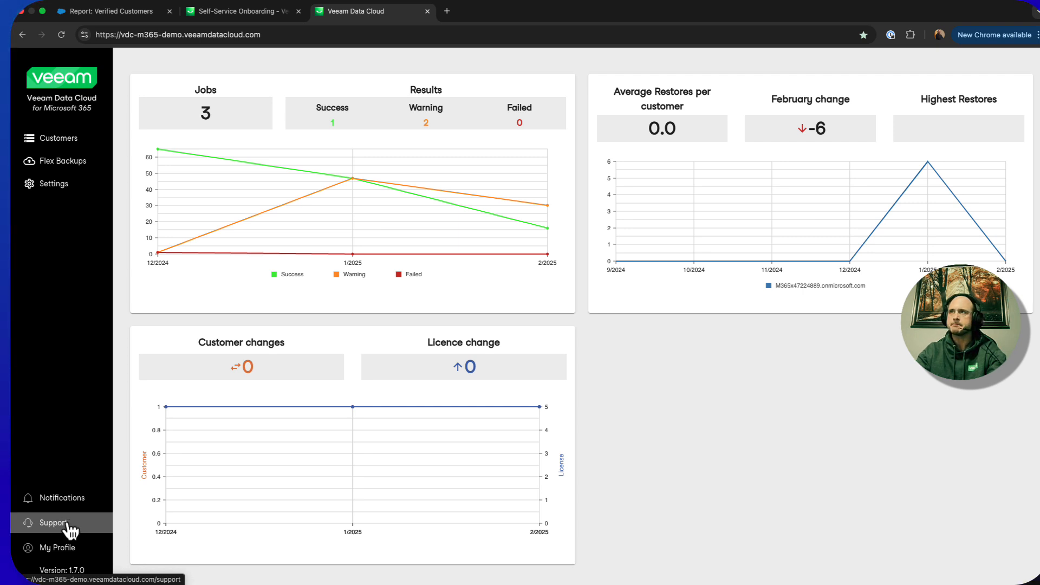
pyautogui.click(61, 142)
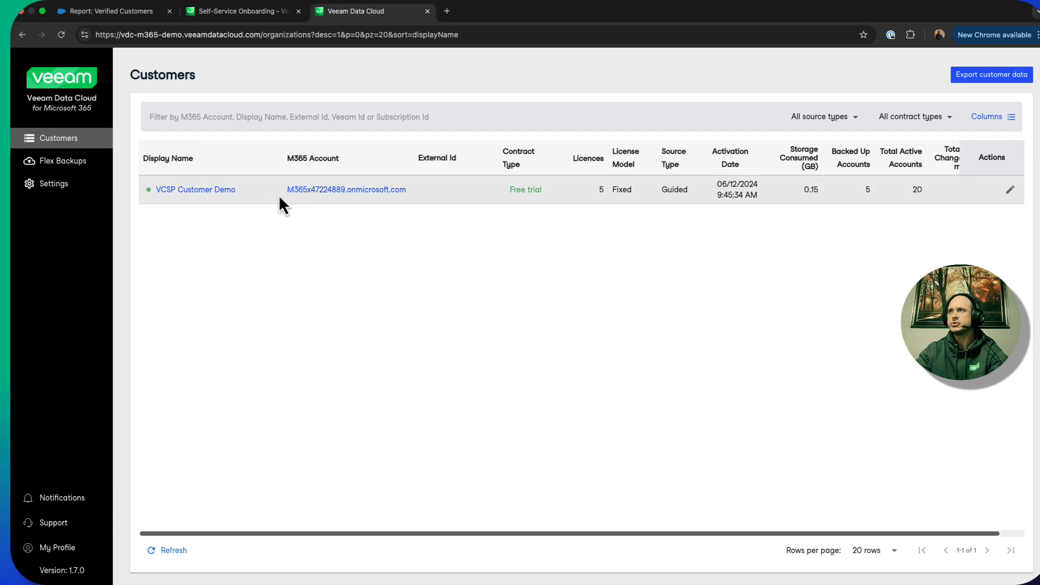
pyautogui.click(77, 164)
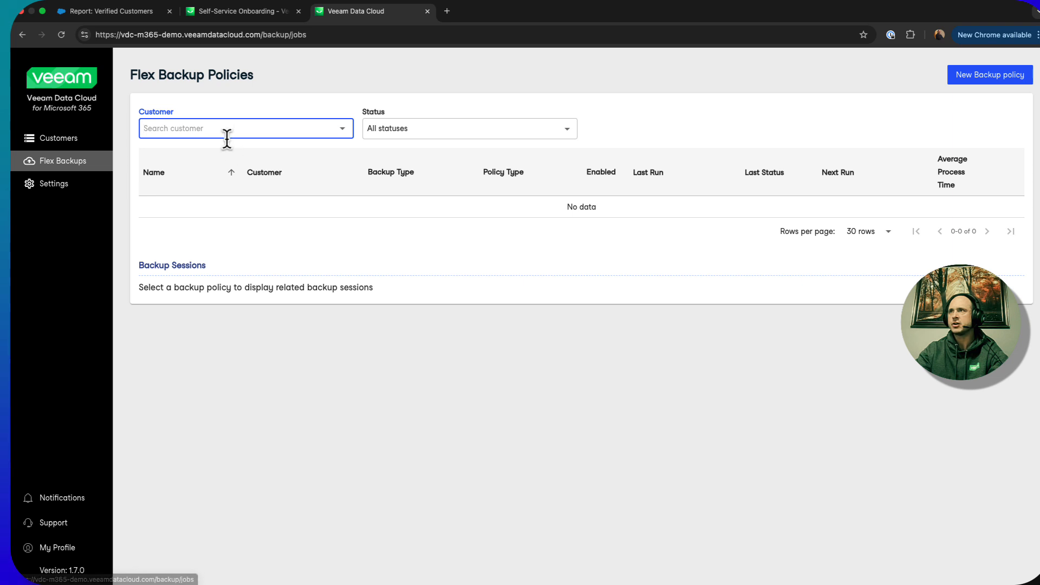
pyautogui.click(341, 130)
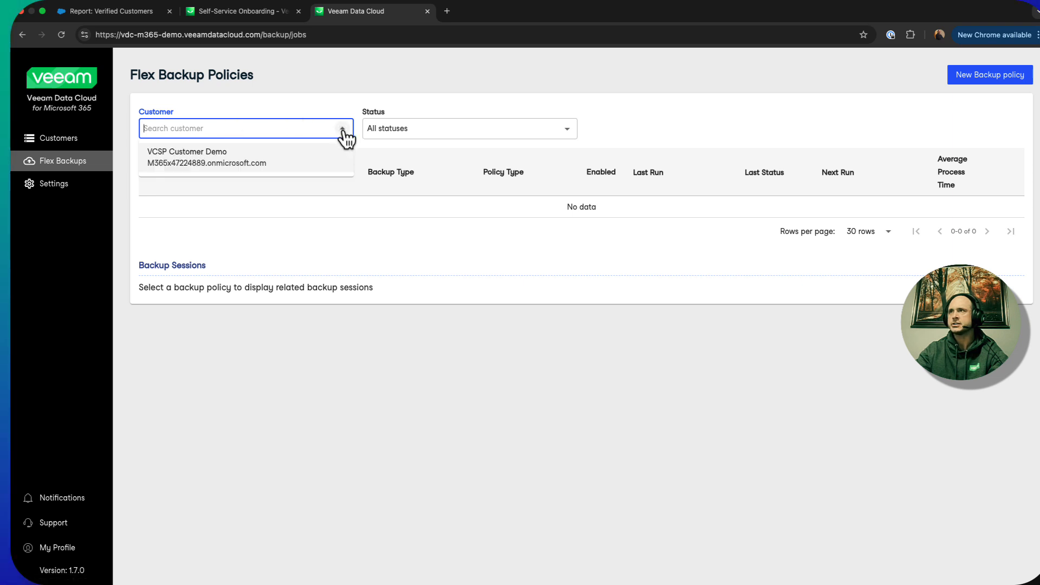
pyautogui.click(199, 155)
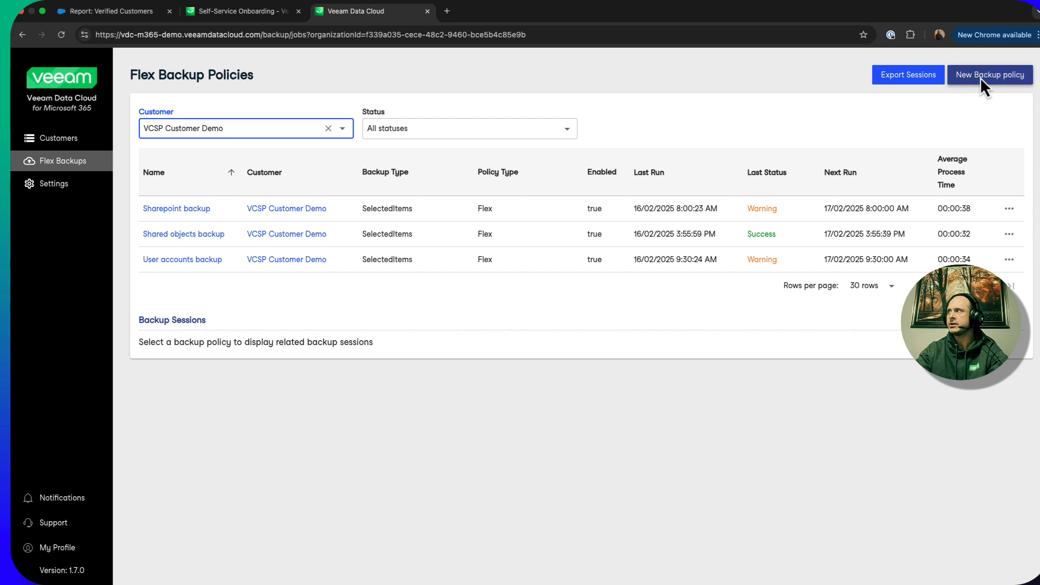
# Review the service provider's general, roles, users and system notification settings.
pyautogui.click(68, 196)
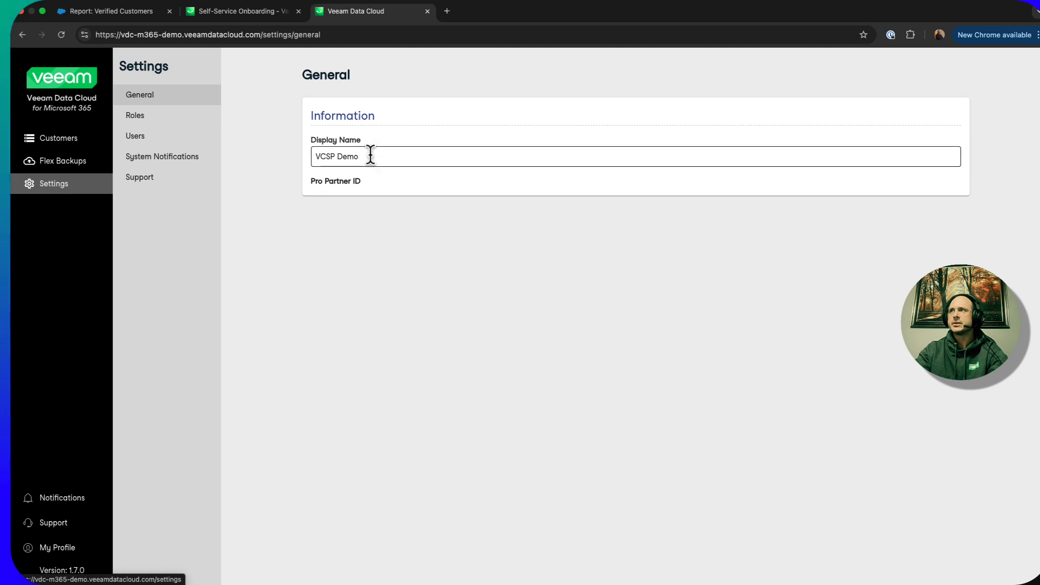
pyautogui.moveTo(380, 156); pyautogui.dragTo(294, 167)
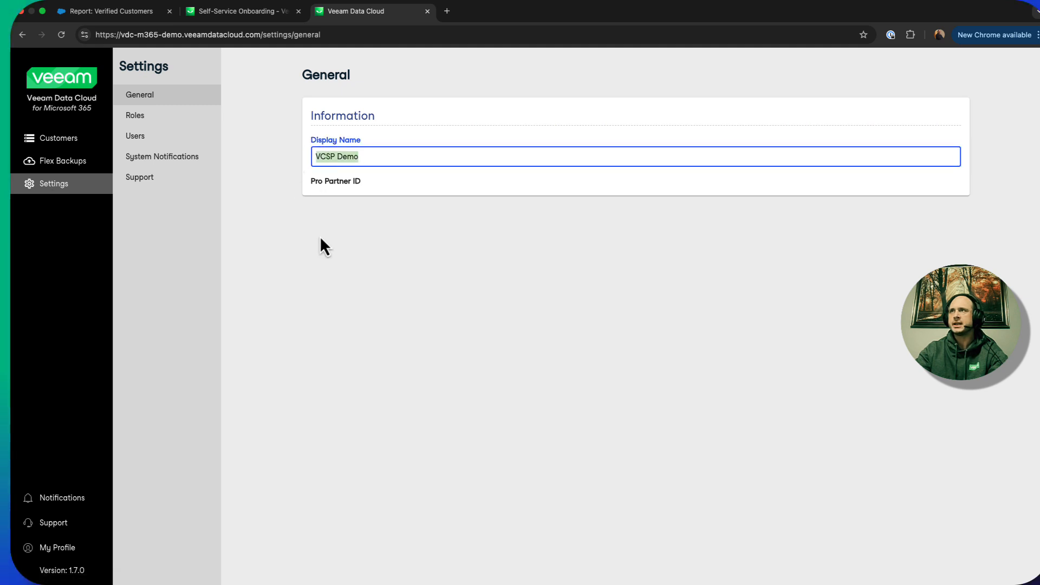
pyautogui.click(148, 113)
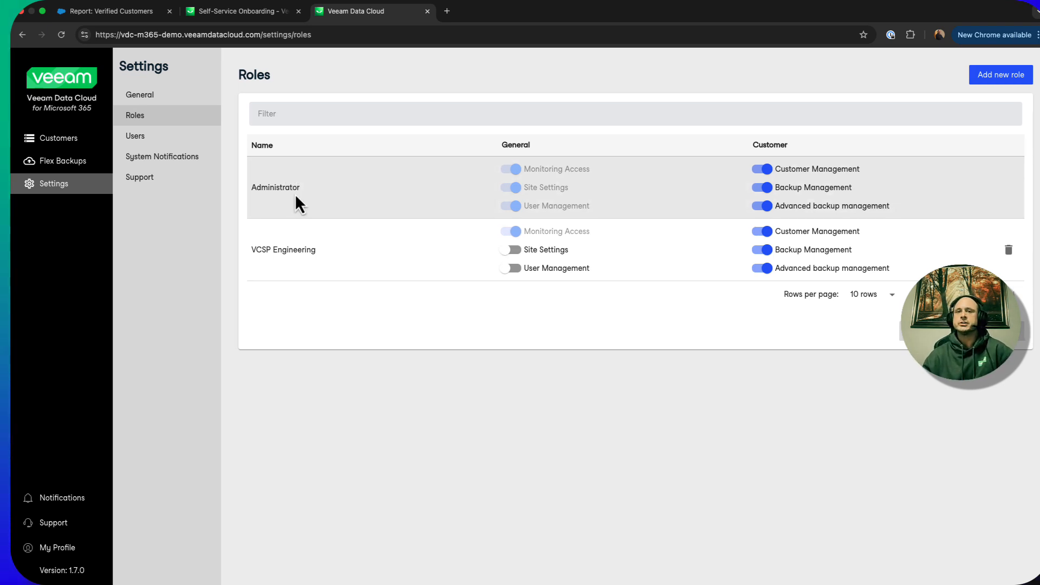
pyautogui.click(158, 144)
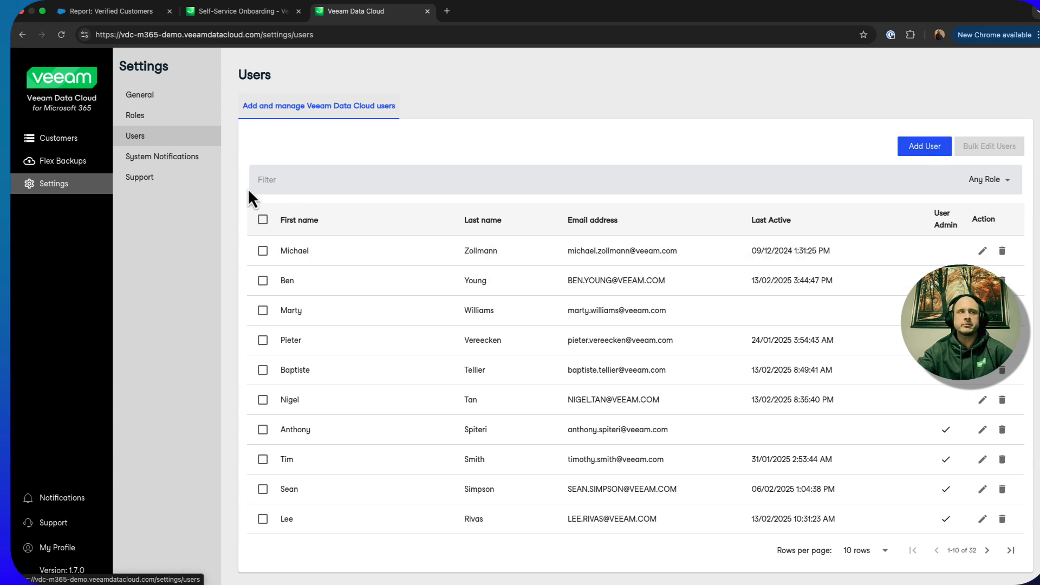
pyautogui.click(177, 166)
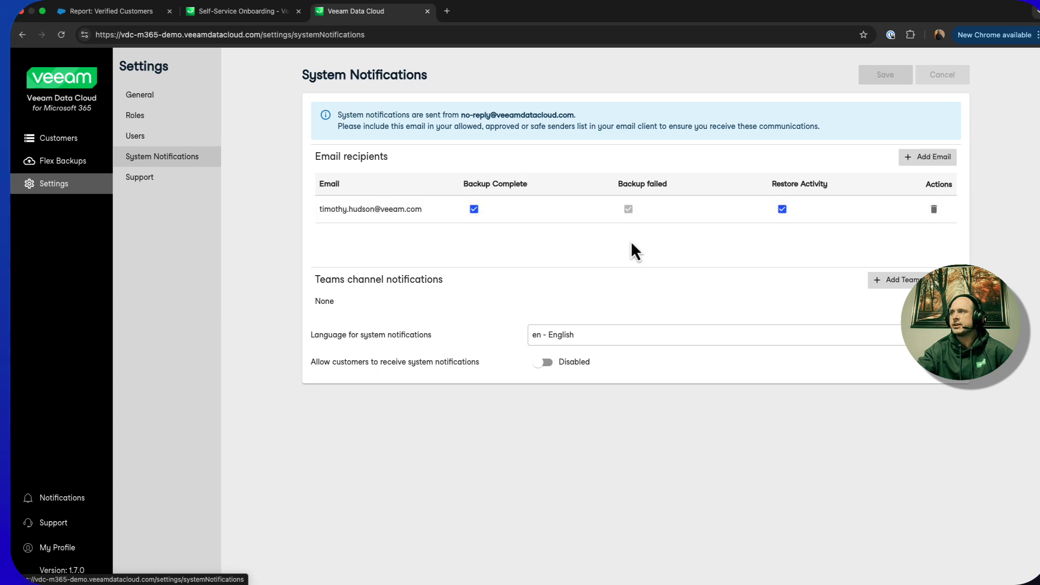
# Open the details of VCSP Customer Demo from the customer list and check its available storage regions.
pyautogui.click(67, 142)
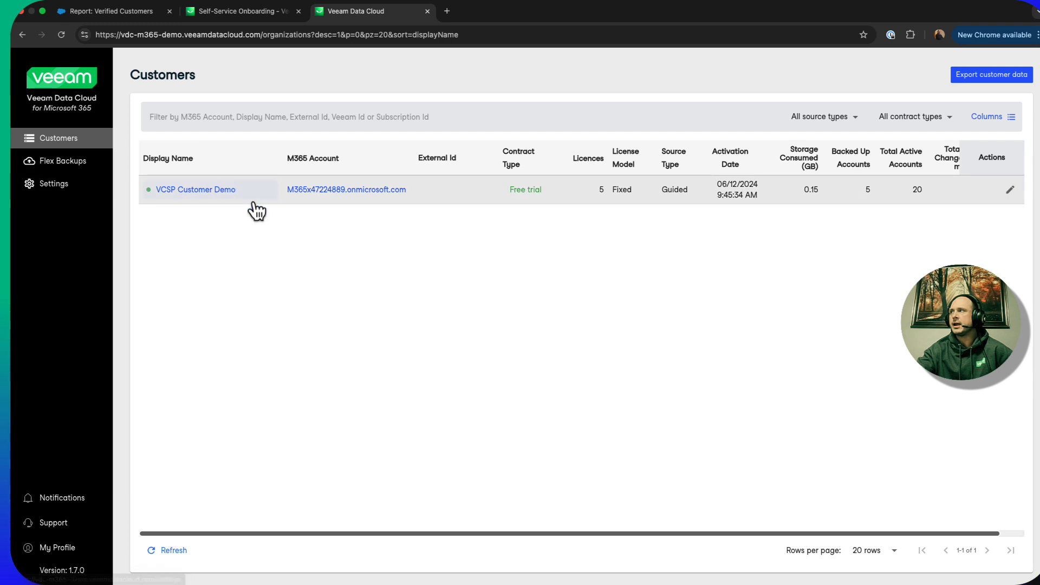
pyautogui.click(1010, 190)
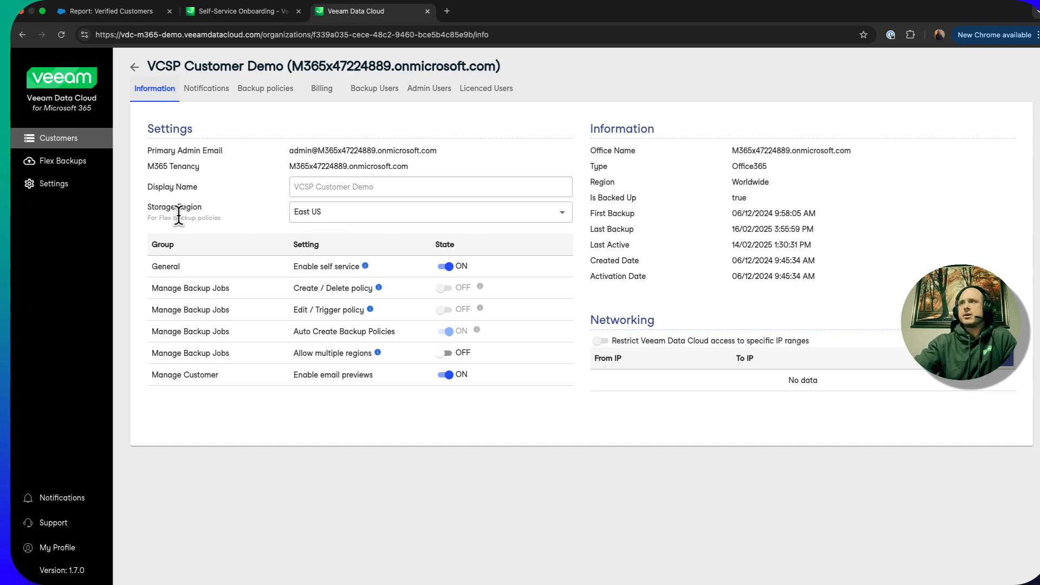
pyautogui.moveTo(153, 209); pyautogui.dragTo(431, 215)
pyautogui.click(430, 215)
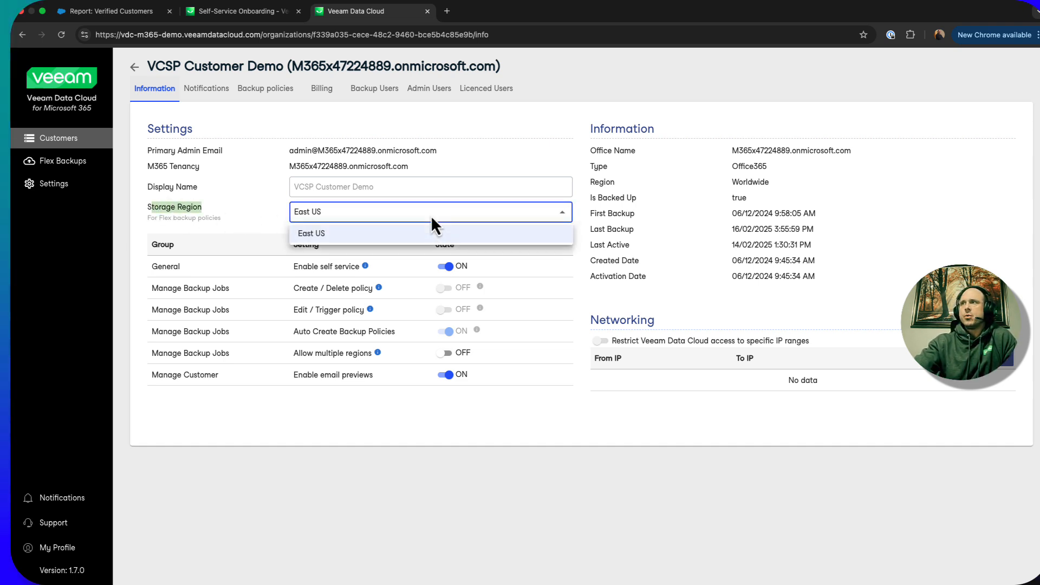
pyautogui.click(357, 215)
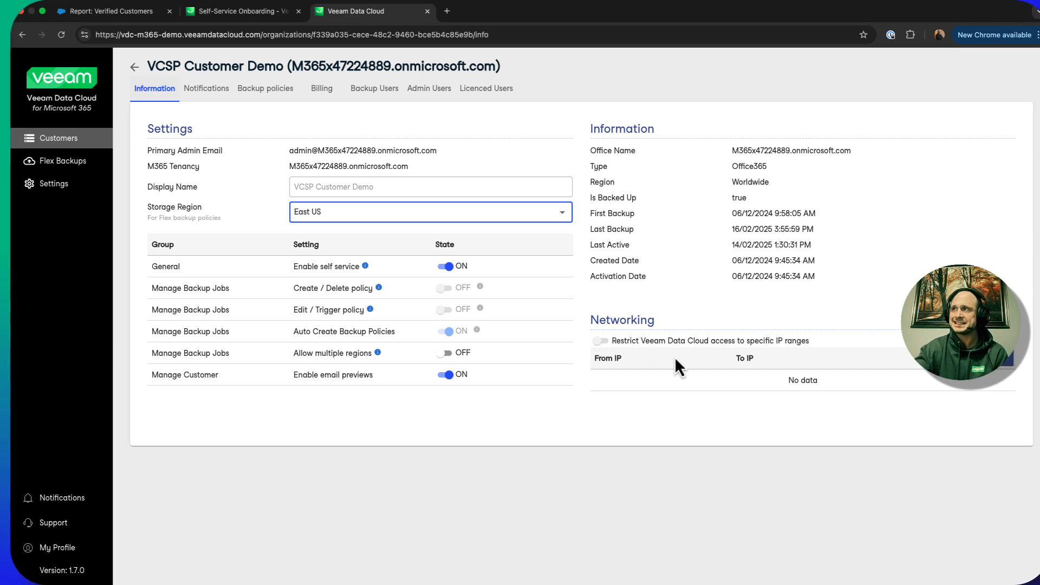
# Review the customer's notification settings, backup policies and billing, including the number of licences.
pyautogui.click(206, 89)
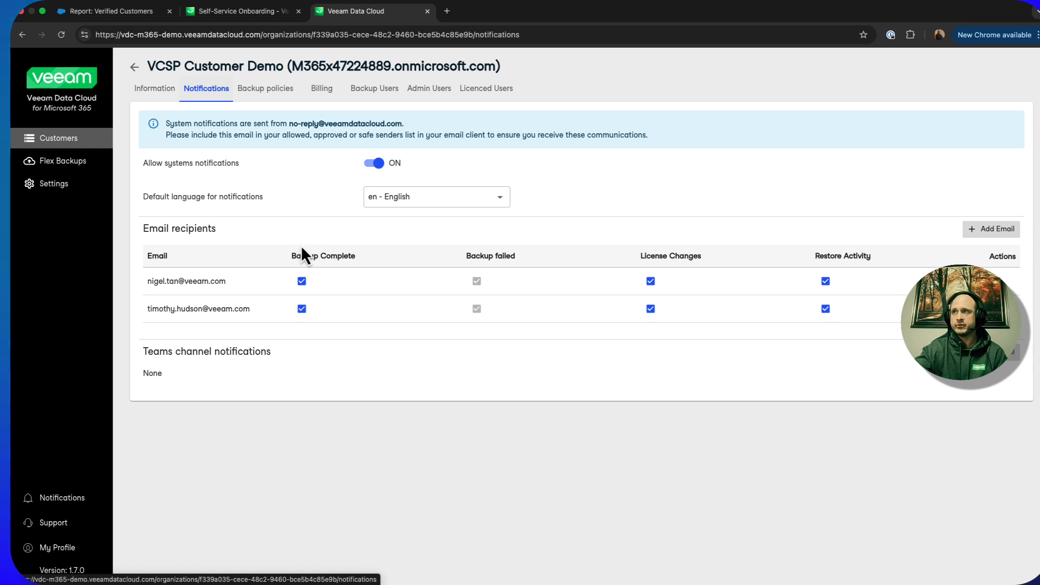
pyautogui.click(265, 88)
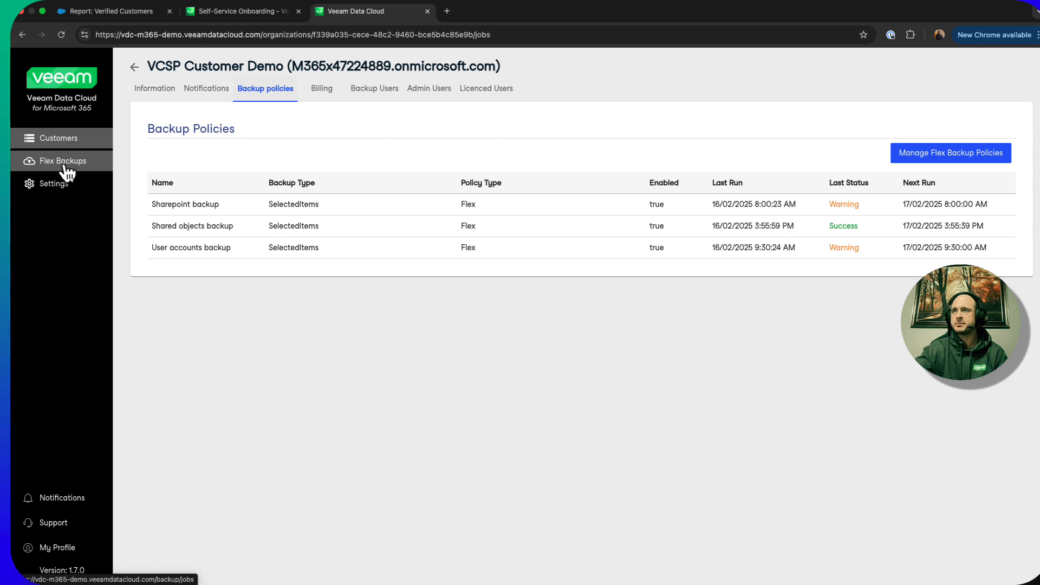
pyautogui.click(326, 91)
pyautogui.click(314, 204)
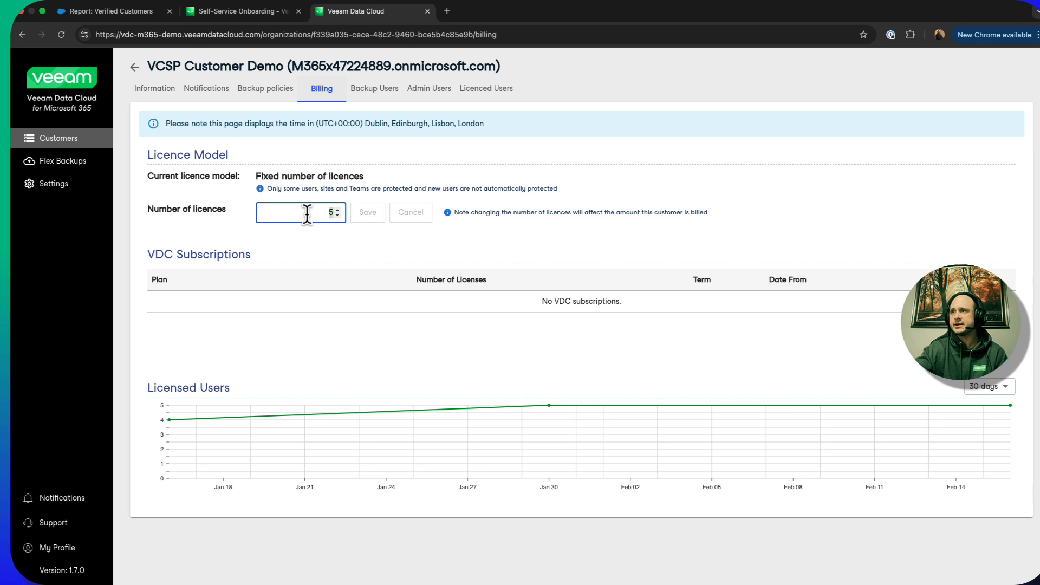
# Examine the customer's backup users, including the M365 users to back up and the M365 groups.
pyautogui.click(362, 100)
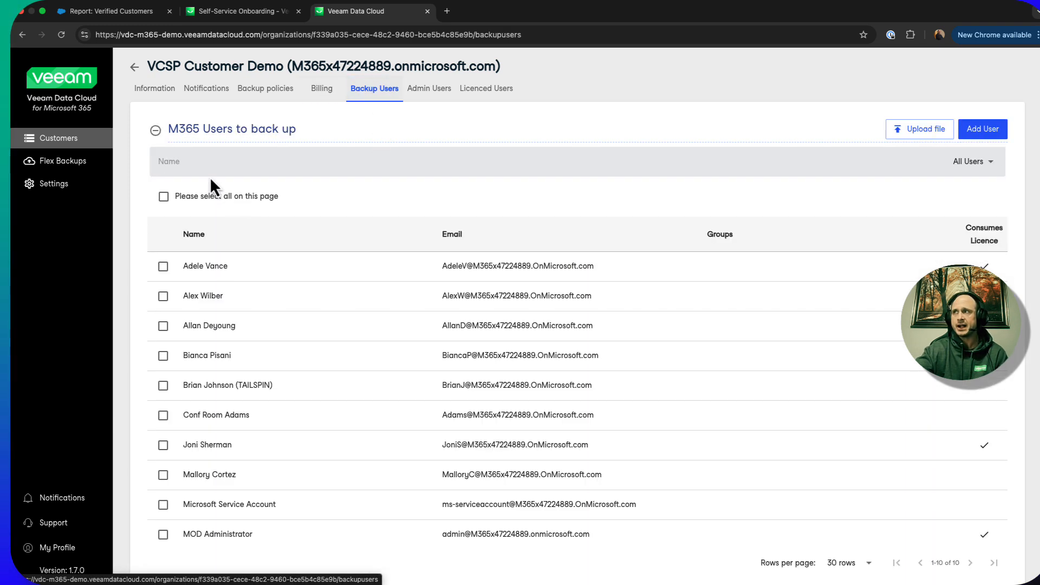
pyautogui.scroll(-2, 311, 269)
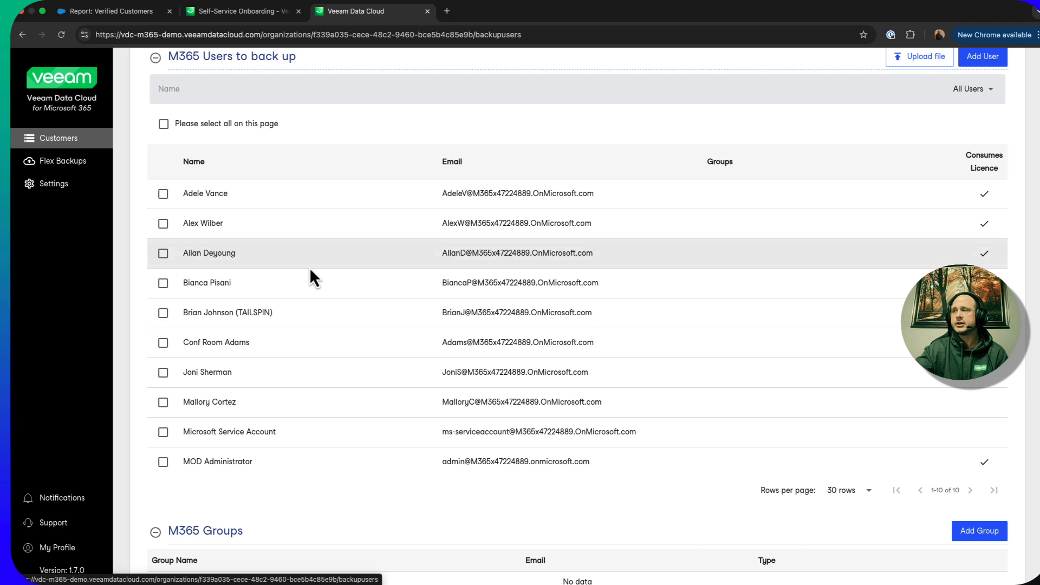
pyautogui.scroll(-2, 309, 268)
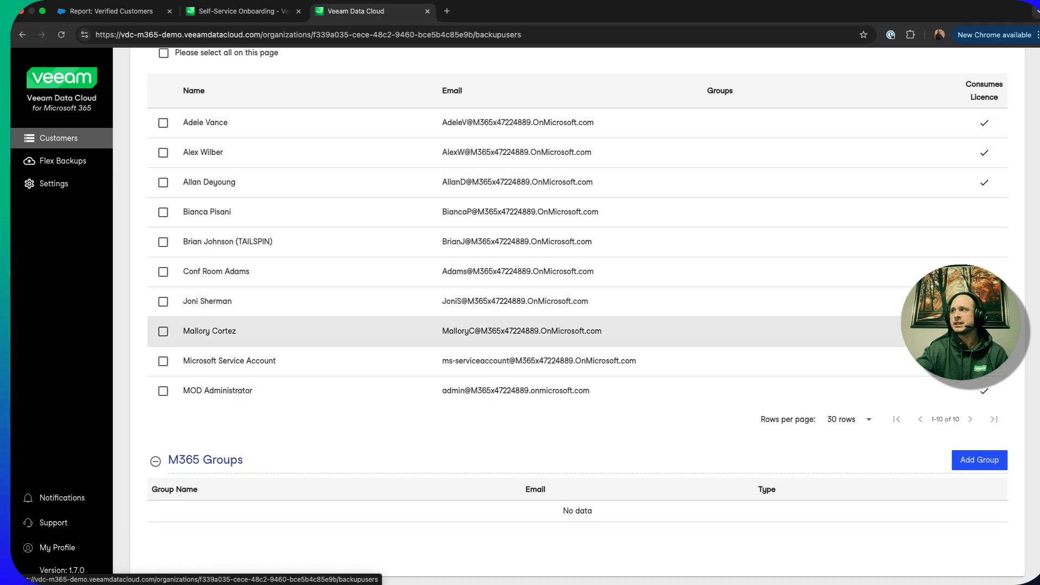
pyautogui.scroll(2, 861, 238)
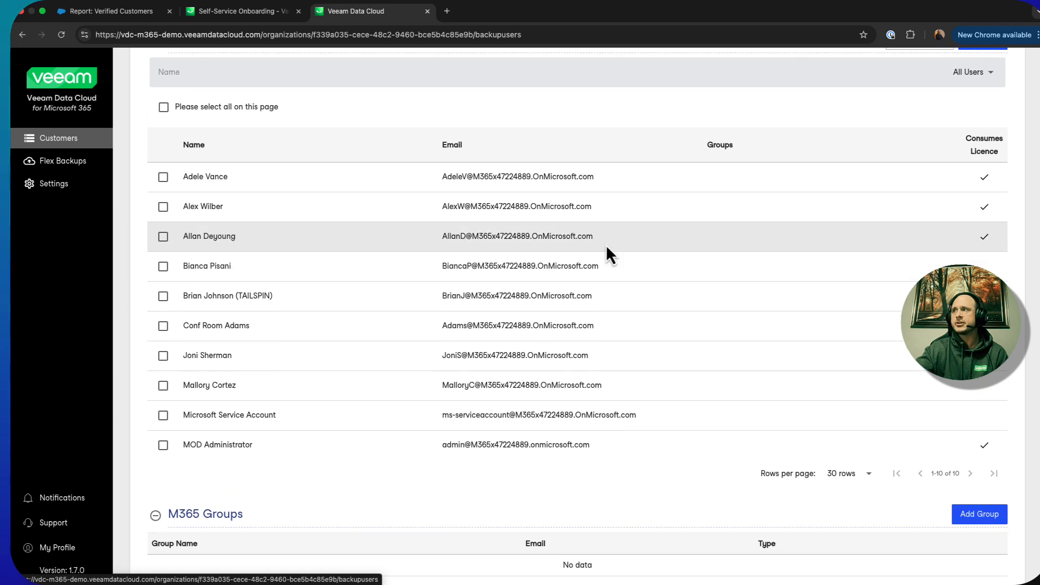
pyautogui.scroll(3, 803, 234)
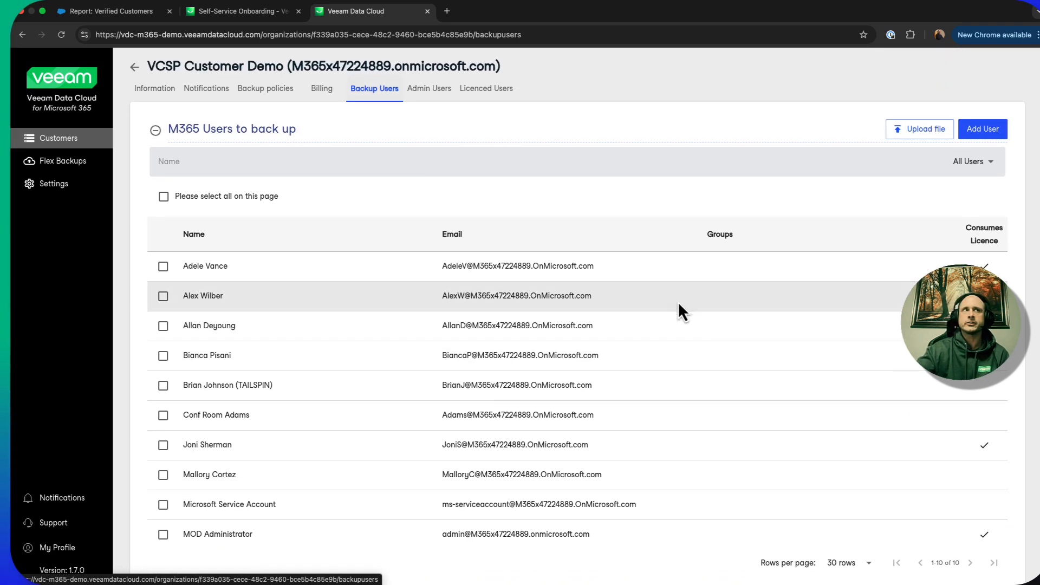
# Look through the customer's admin users and the protection status of its licenced users.
pyautogui.click(431, 90)
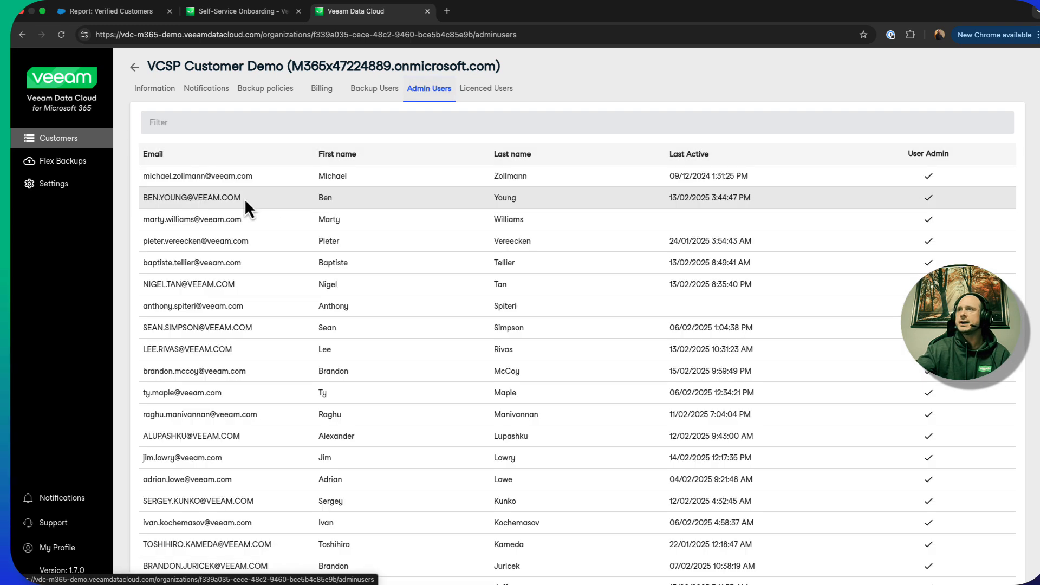
pyautogui.scroll(-1, 217, 193)
pyautogui.scroll(-4, 217, 194)
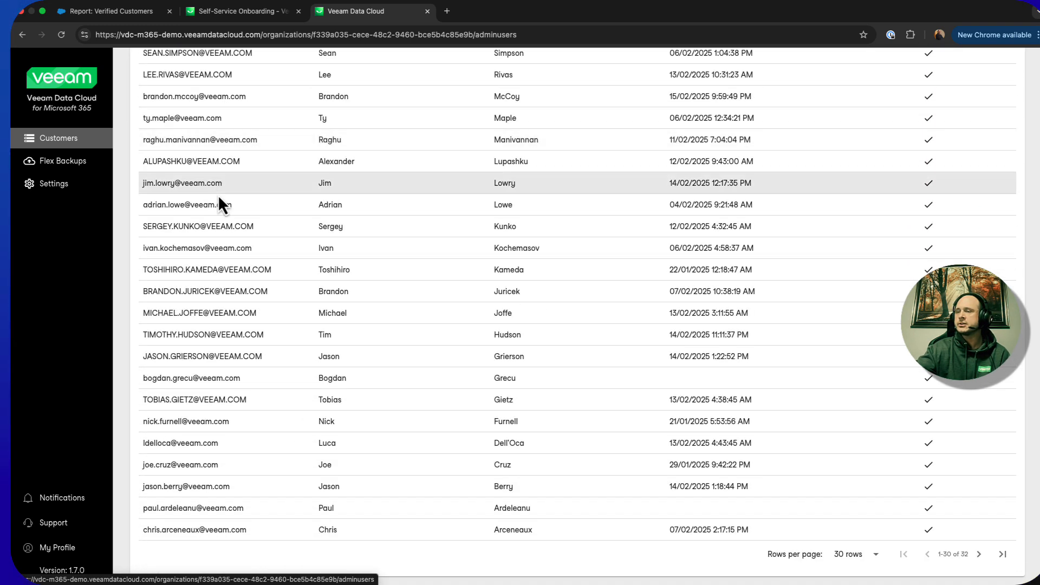
pyautogui.scroll(5, 244, 189)
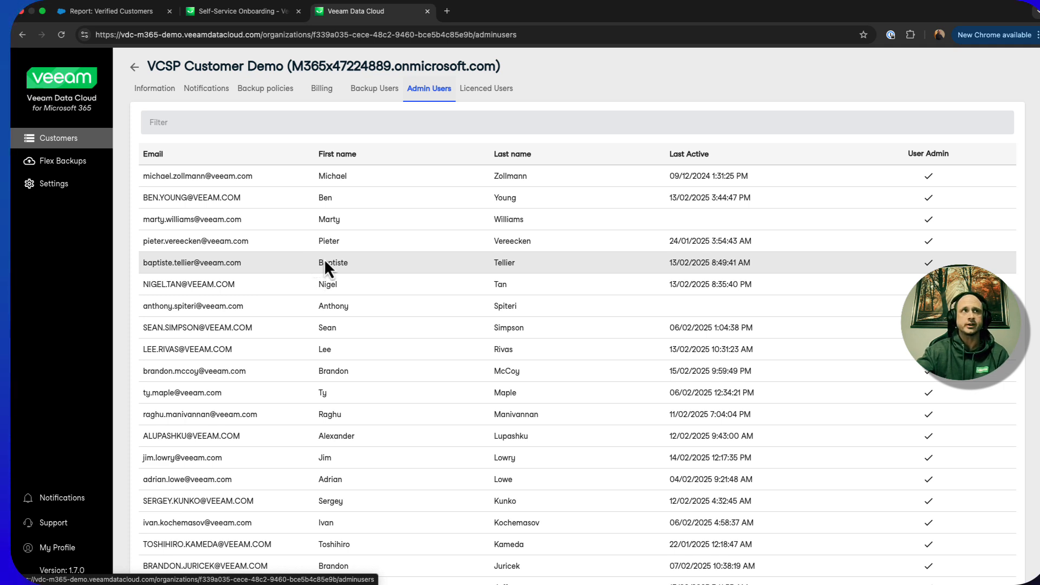
pyautogui.click(496, 96)
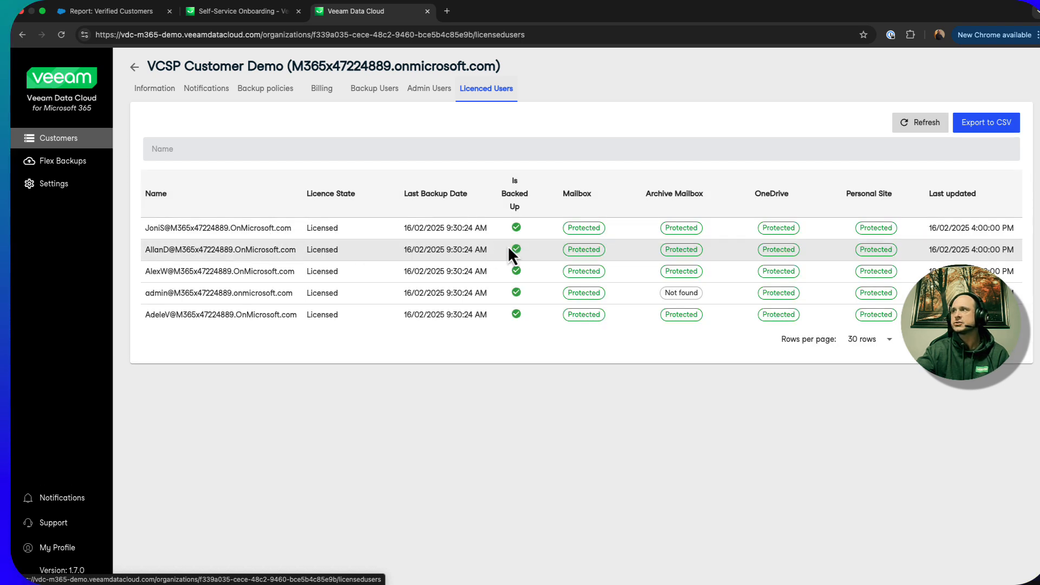
# Start a new Flex backup policy for the customer VCSP Customer Demo.
pyautogui.click(70, 162)
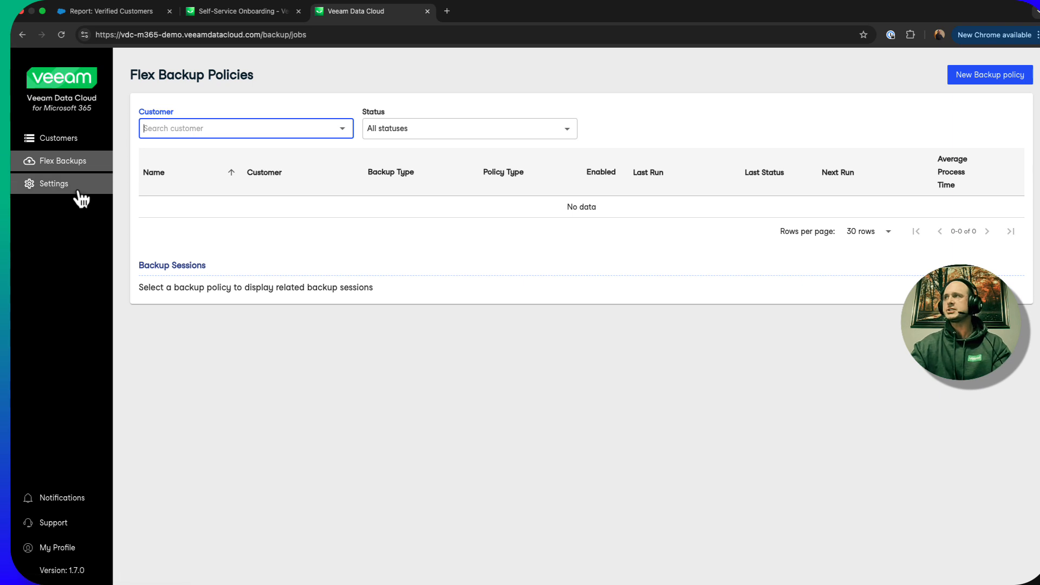
pyautogui.click(964, 77)
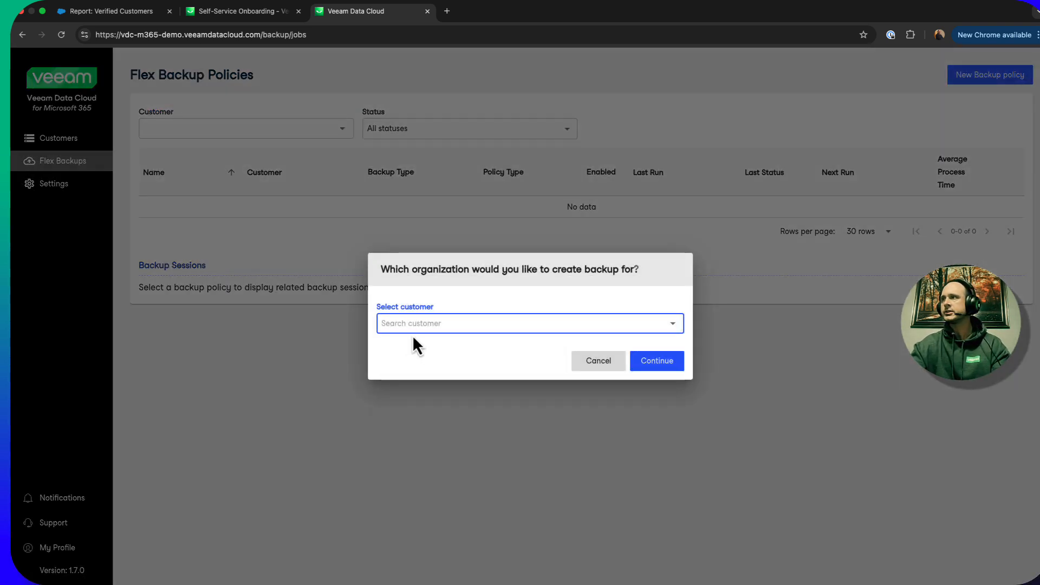
pyautogui.click(475, 324)
pyautogui.click(440, 356)
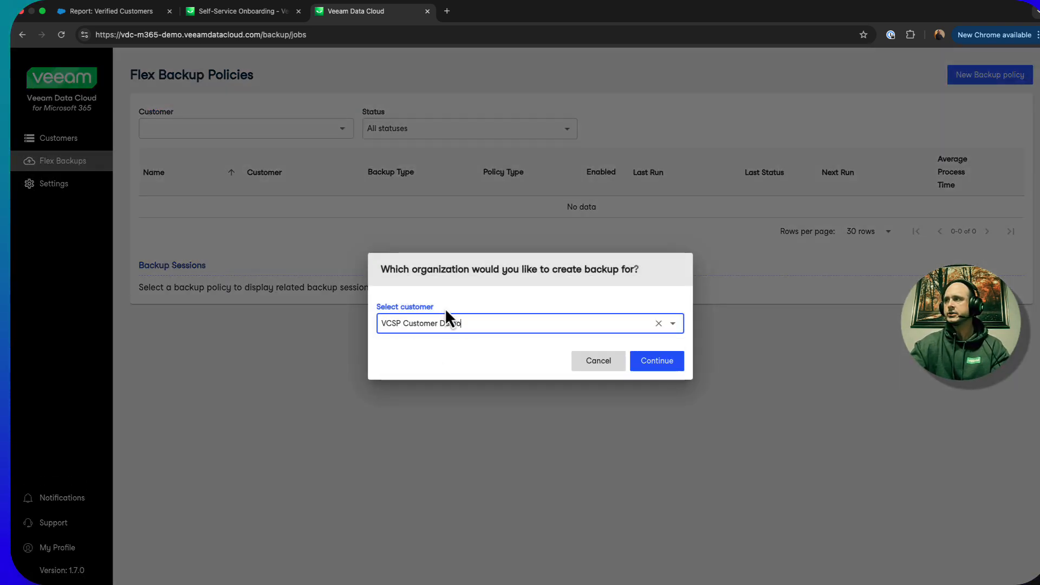
pyautogui.click(664, 363)
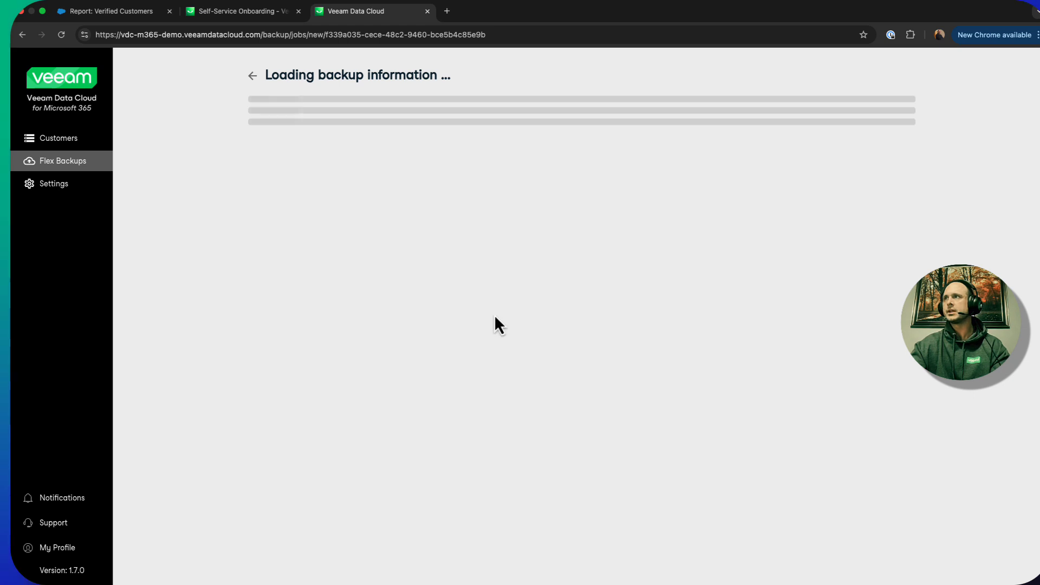
# Name the policy "Test backup", describe it as "production", and check its storage region.
pyautogui.write('Test backup')
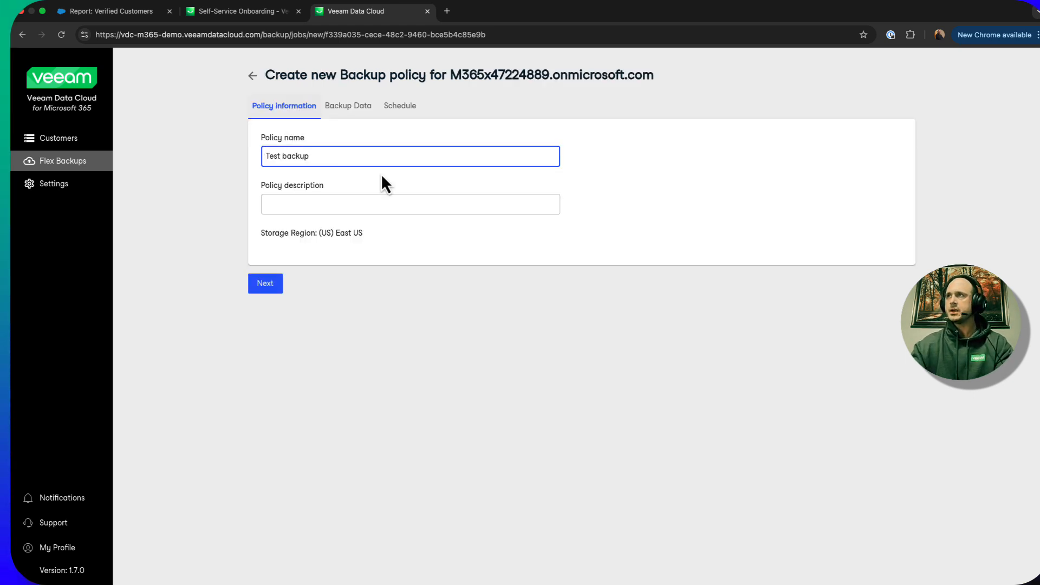
pyautogui.click(355, 204)
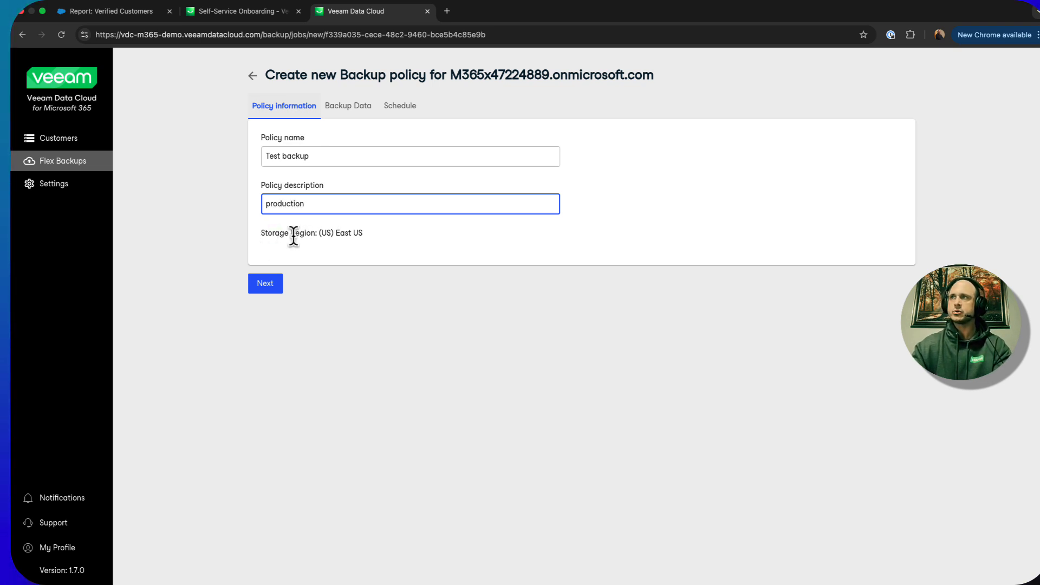
pyautogui.moveTo(267, 233); pyautogui.dragTo(367, 245)
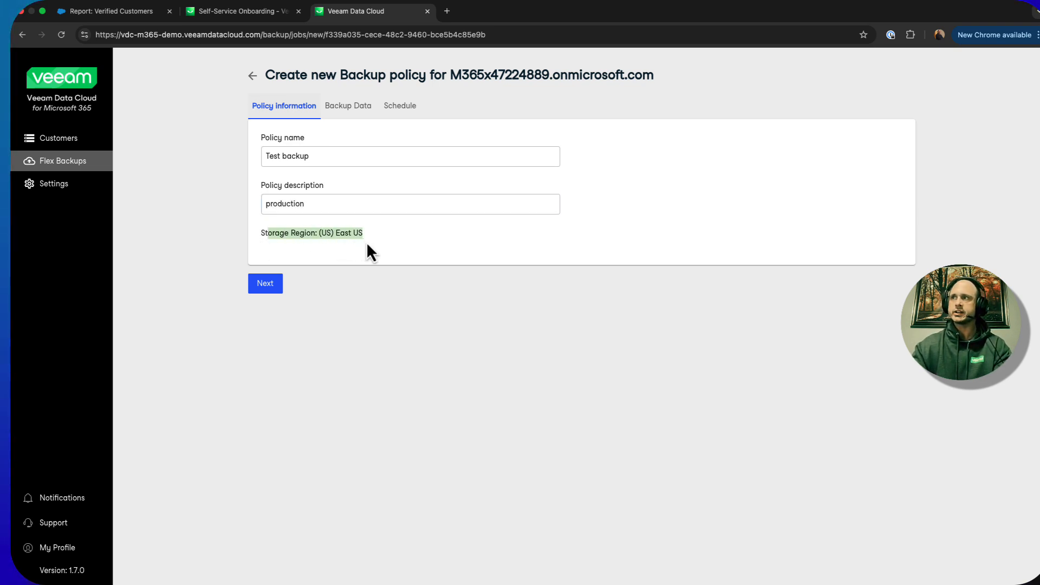
# Add the first listed M365 user to the new policy's backup data.
pyautogui.click(350, 108)
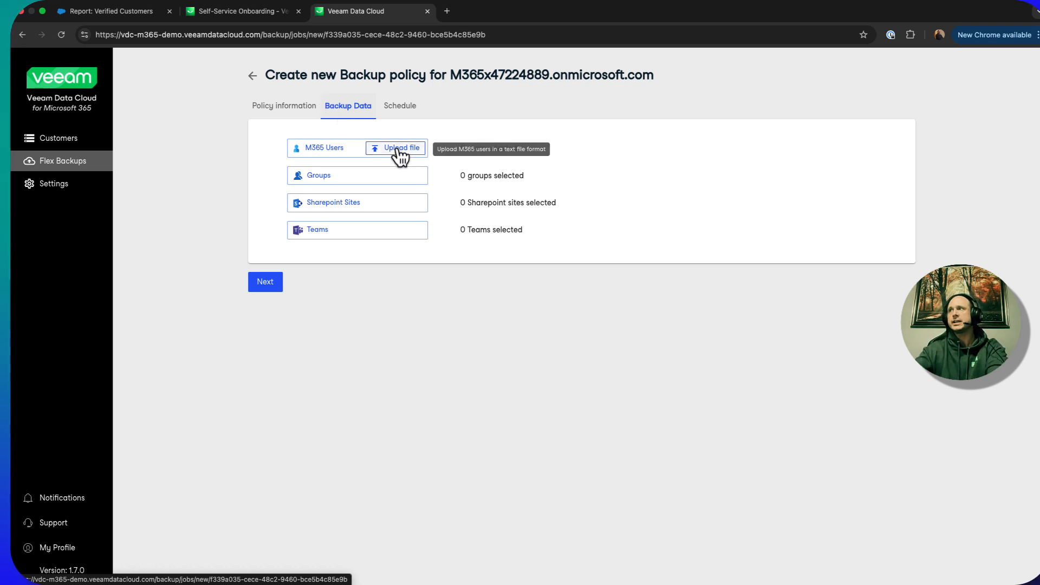
pyautogui.click(310, 150)
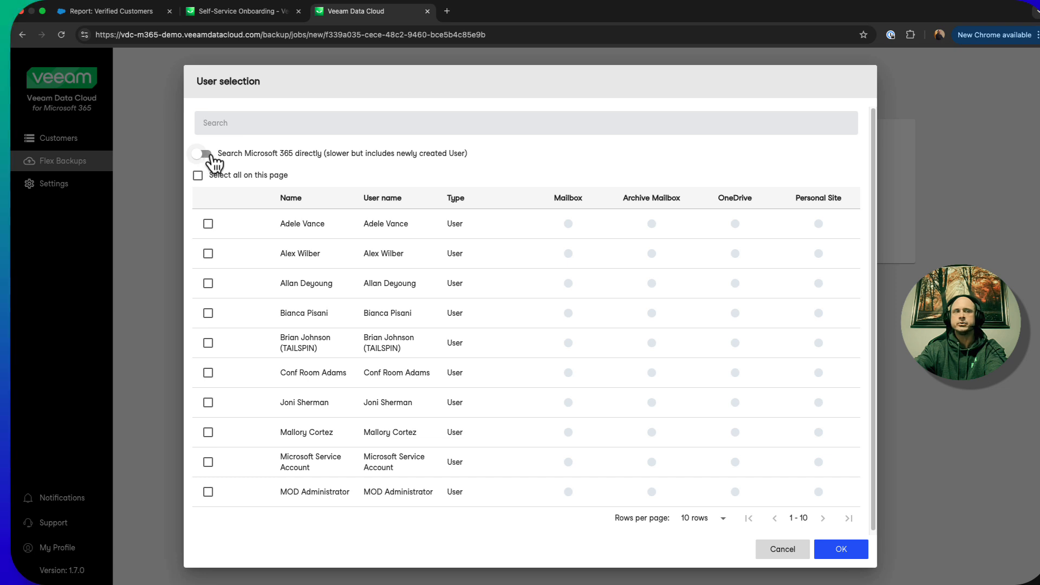
pyautogui.scroll(-1, 437, 339)
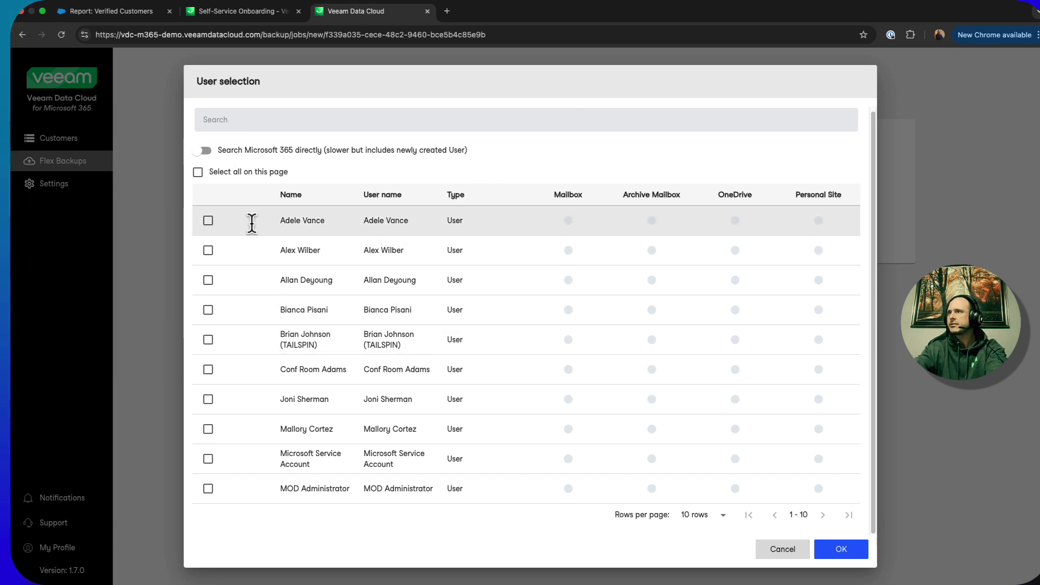
pyautogui.click(209, 221)
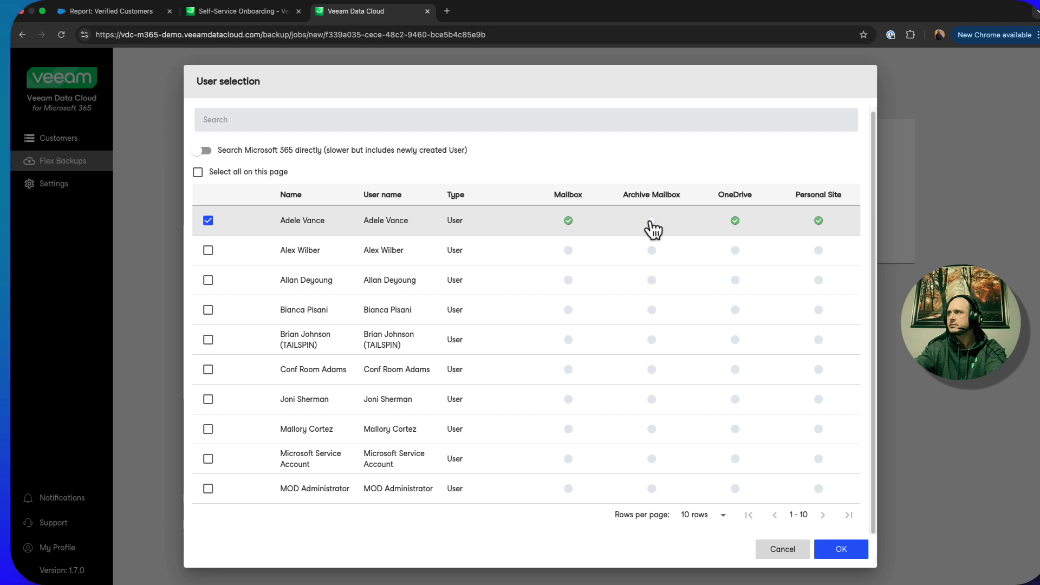
pyautogui.click(840, 549)
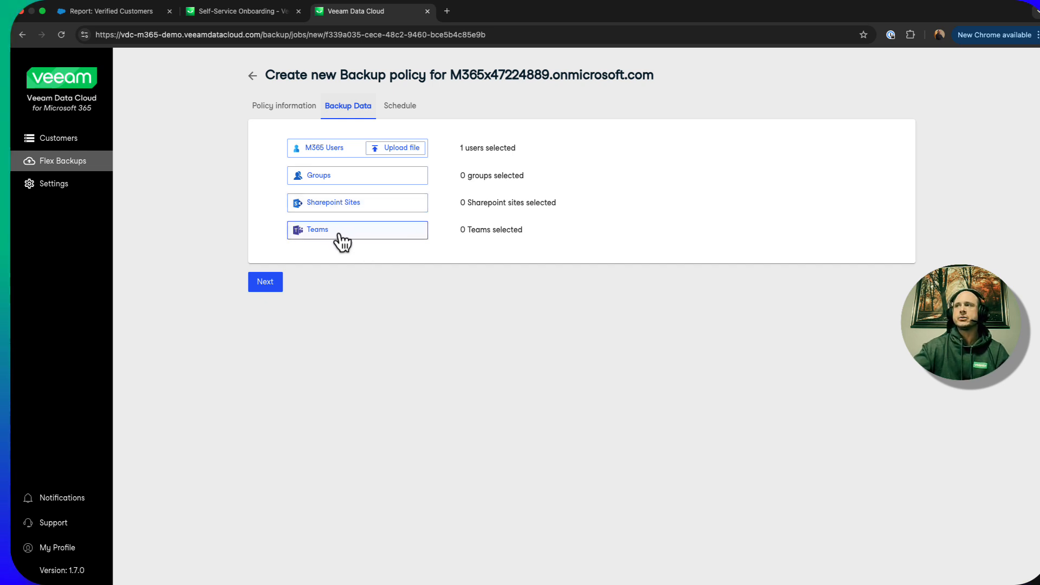
# Check the new policy's schedule, including its advanced options and the available automatic run intervals.
pyautogui.click(399, 108)
pyautogui.click(292, 166)
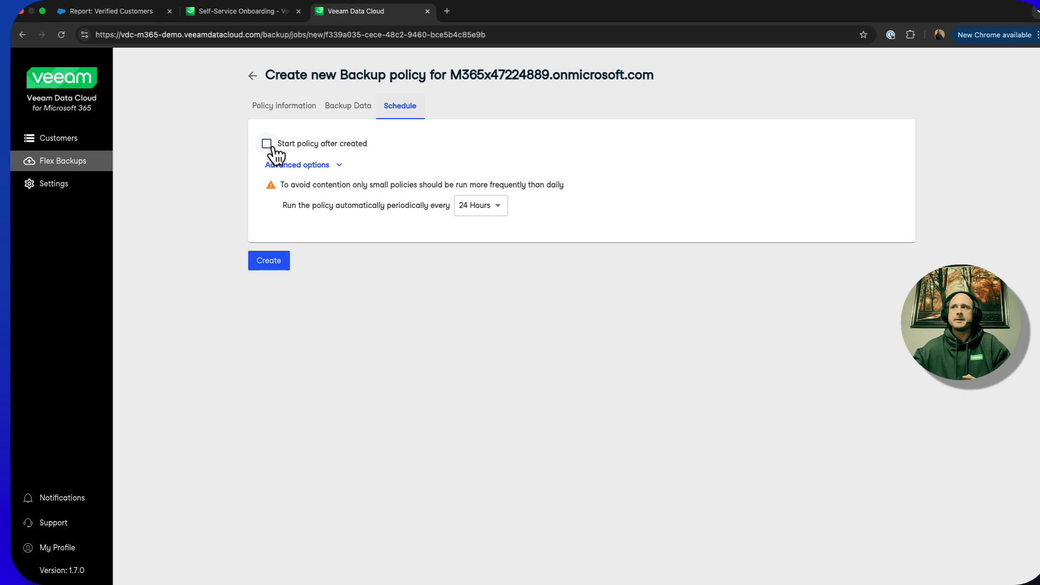
pyautogui.click(496, 206)
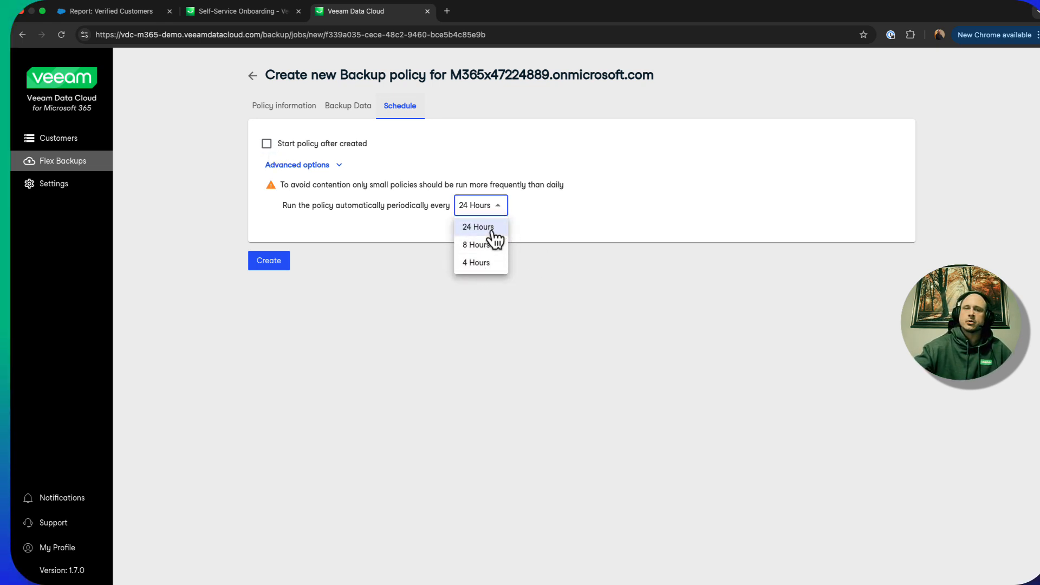
pyautogui.click(562, 232)
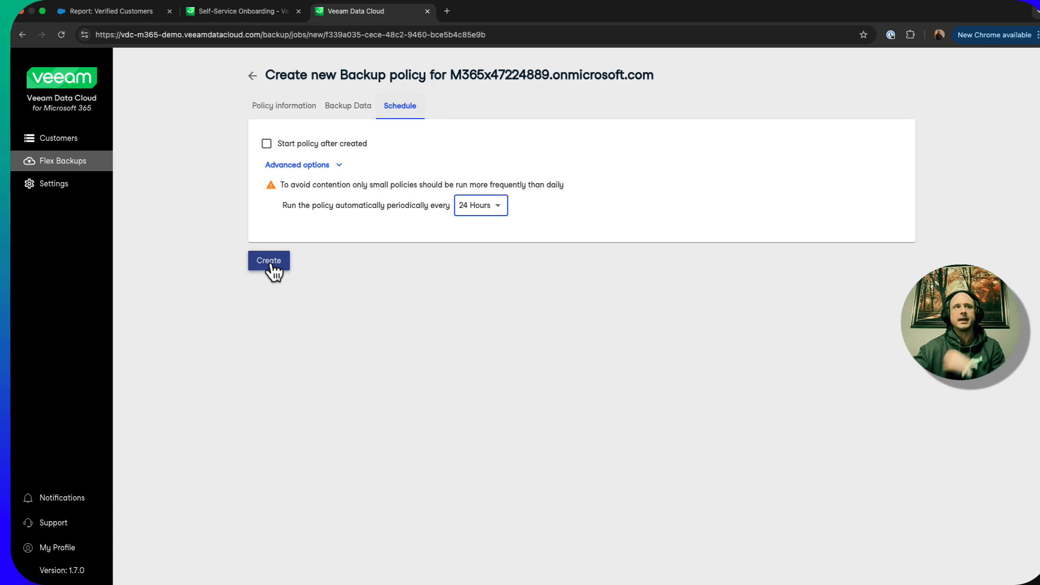
# Switch to the customer organization VCSP Customer Demo and look over its dashboard.
pyautogui.click(47, 140)
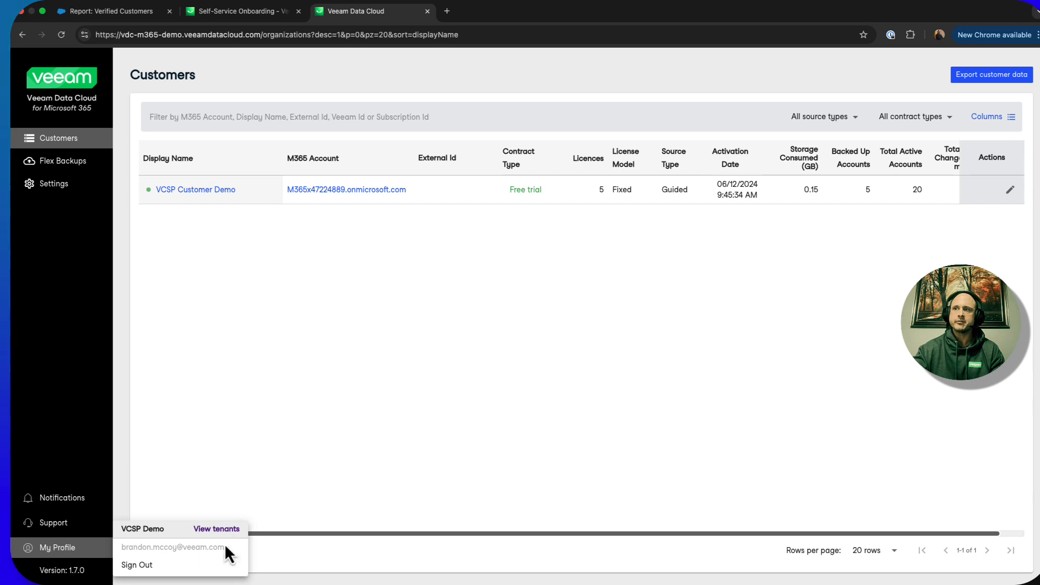
pyautogui.click(237, 529)
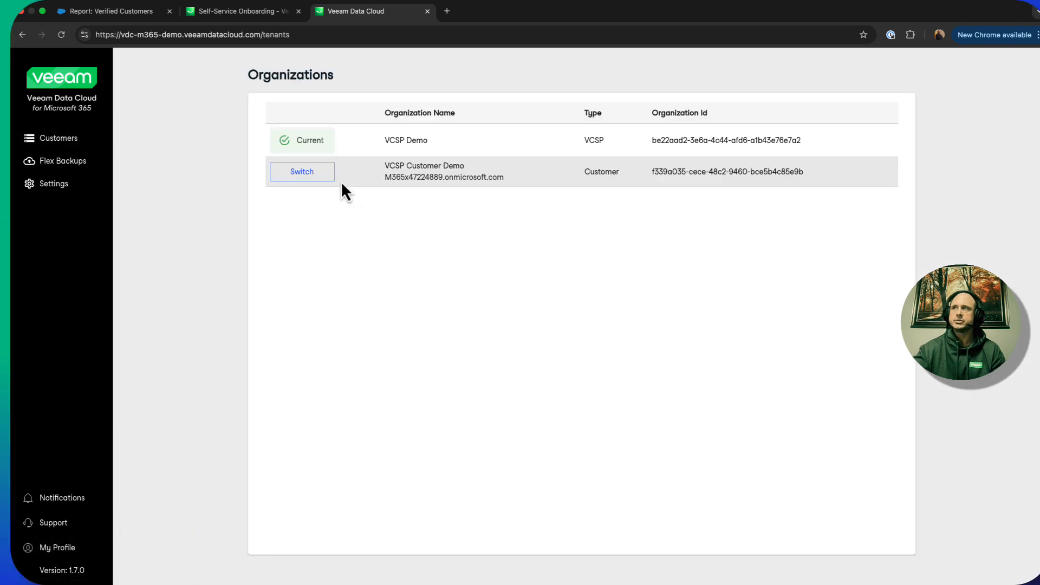
pyautogui.click(309, 181)
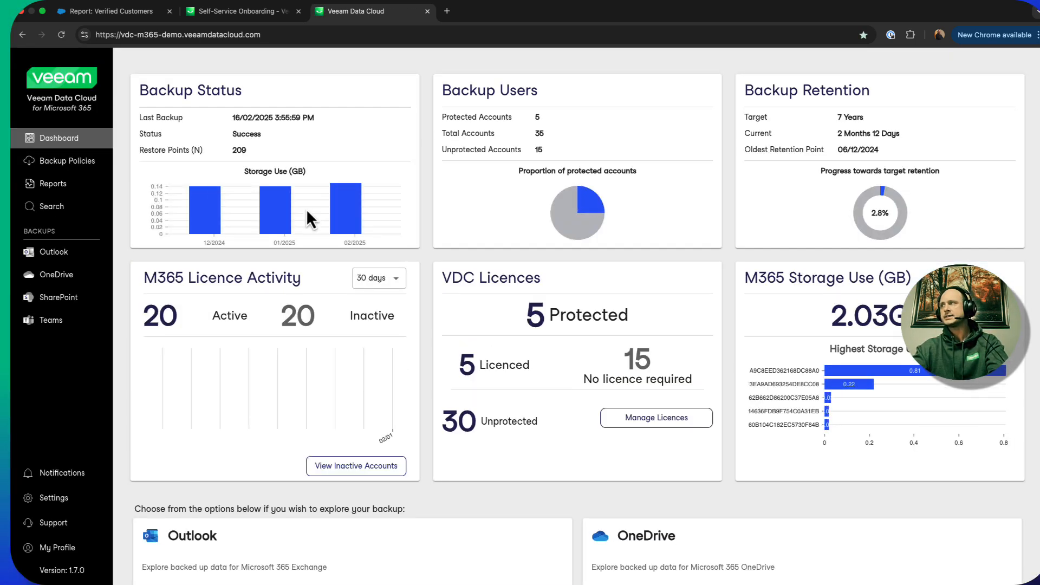
pyautogui.moveTo(295, 209)
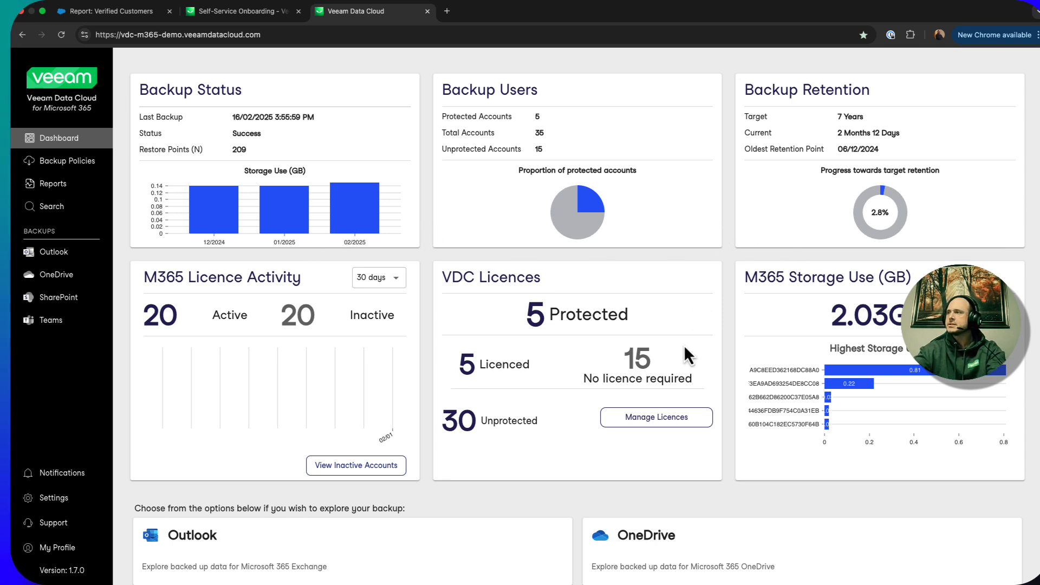
pyautogui.scroll(-2, 755, 356)
pyautogui.scroll(1, 759, 362)
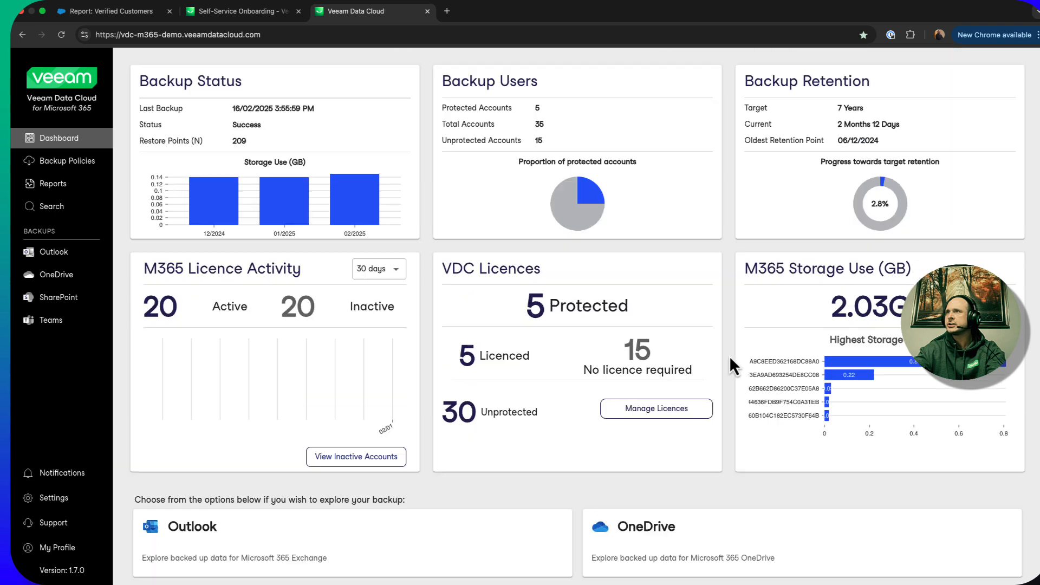
pyautogui.scroll(1, 729, 359)
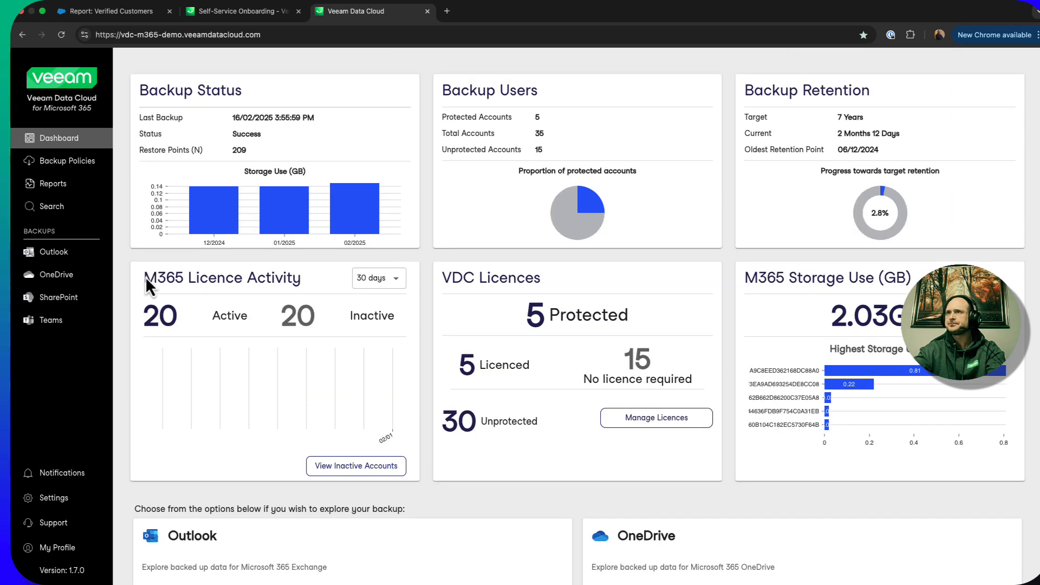
# Examine the M365 users among the manageable backup items of the customer's backup policies.
pyautogui.click(96, 163)
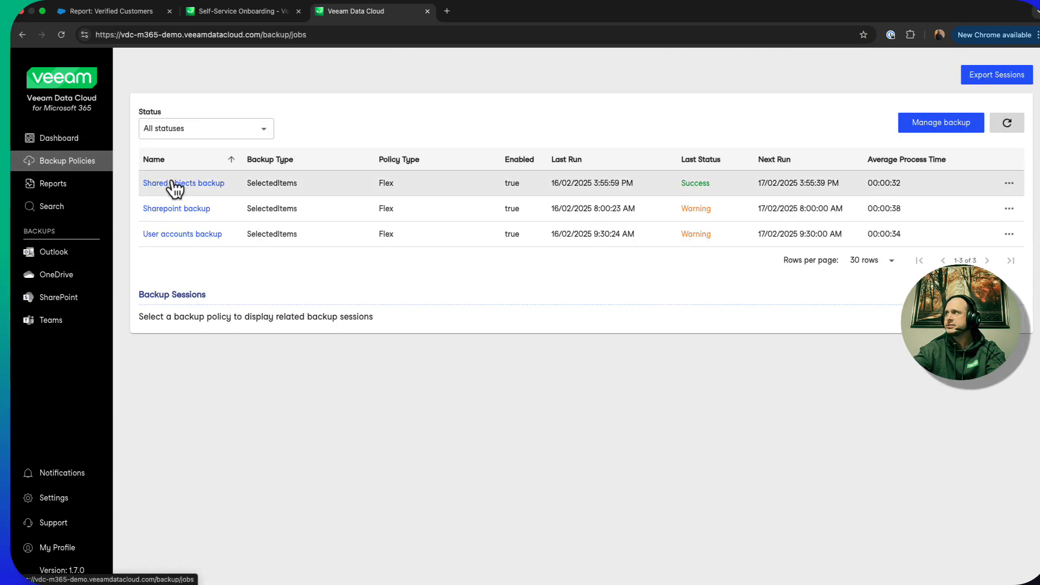
pyautogui.click(926, 129)
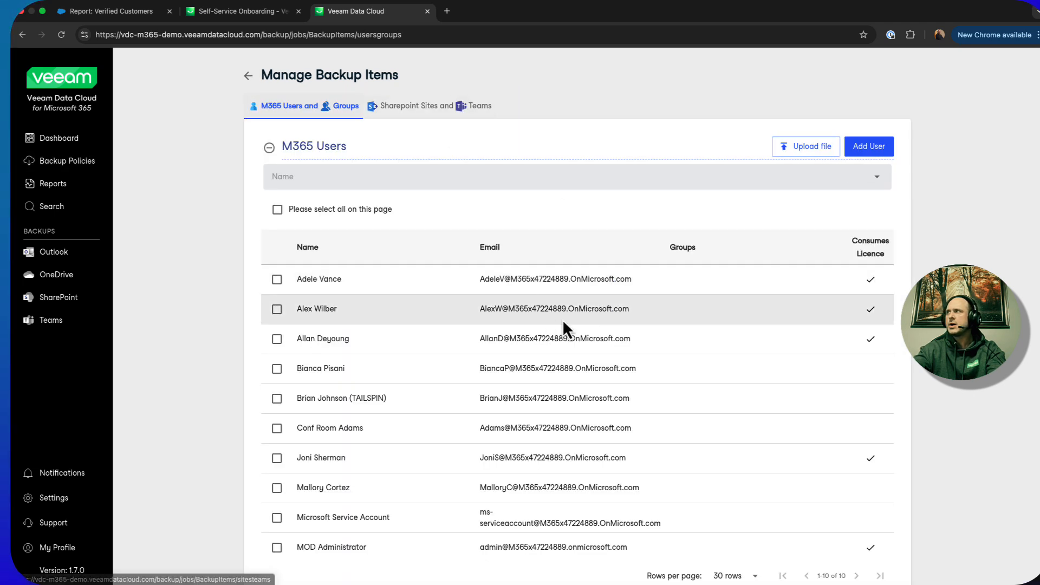
pyautogui.scroll(-2, 508, 311)
pyautogui.scroll(-2, 505, 304)
pyautogui.scroll(4, 507, 255)
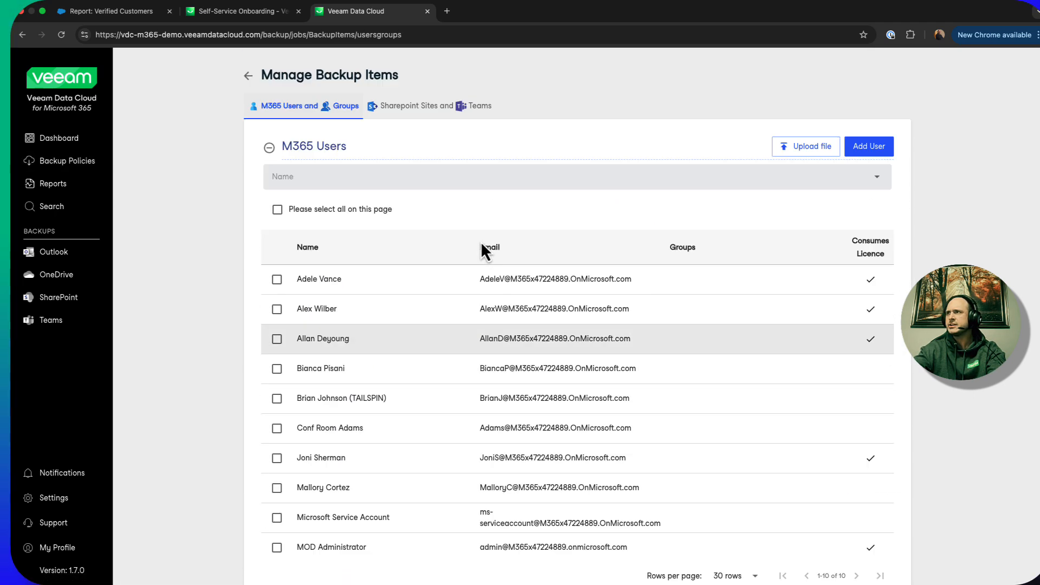
# Return to the backup policies and check which actions are offered for the Shared objects and Sharepoint backups.
pyautogui.click(249, 77)
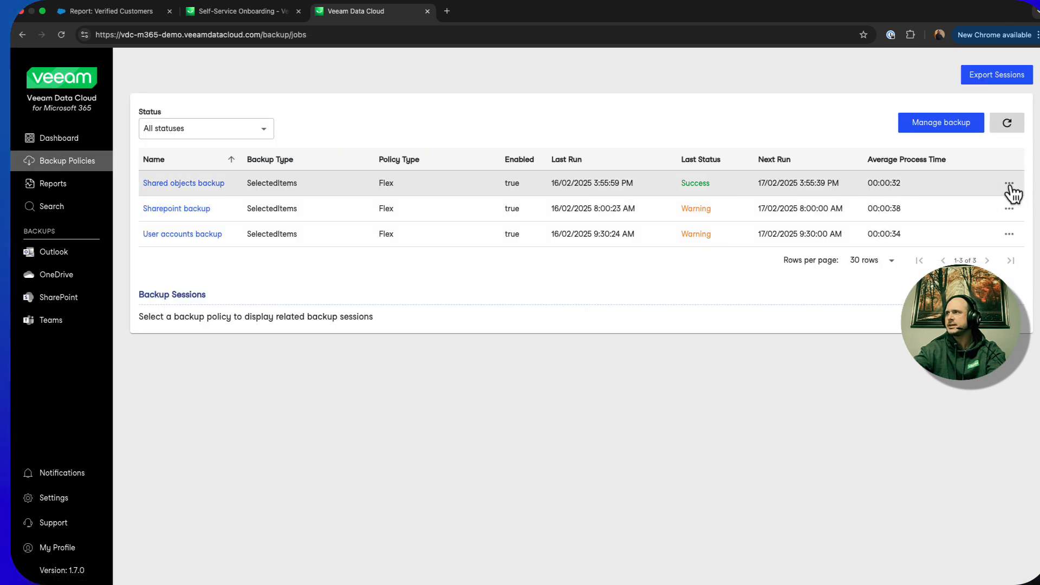
pyautogui.click(1009, 185)
pyautogui.click(1008, 209)
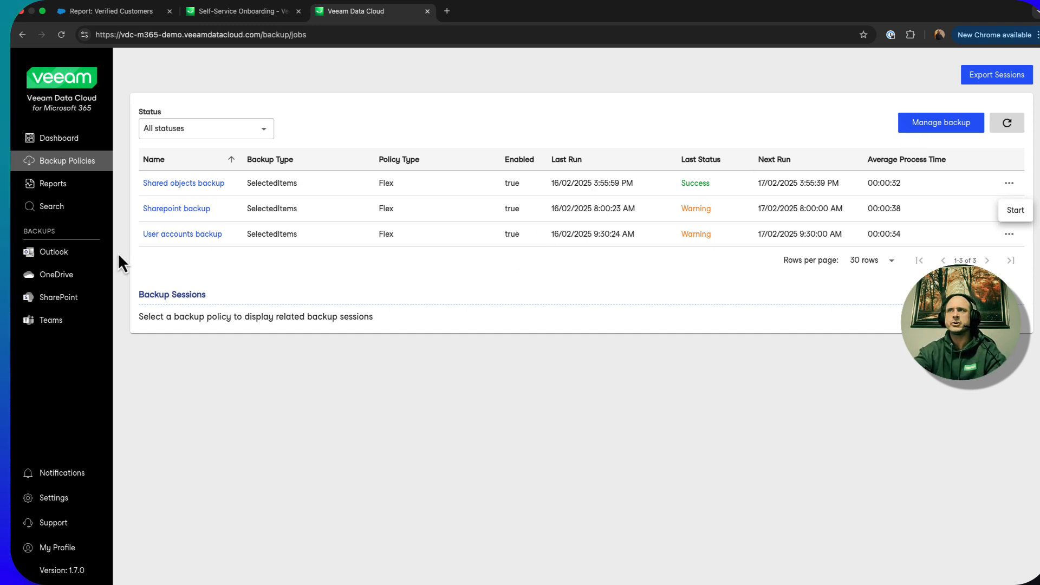
pyautogui.click(434, 382)
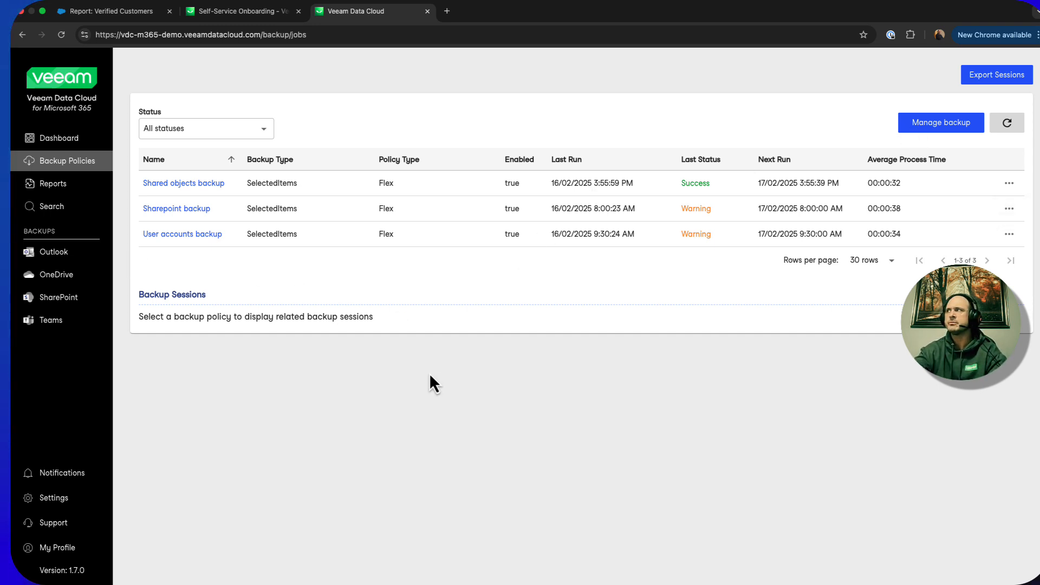
# Look through the report types available for the customer and the scheduled reports.
pyautogui.click(68, 189)
pyautogui.click(347, 135)
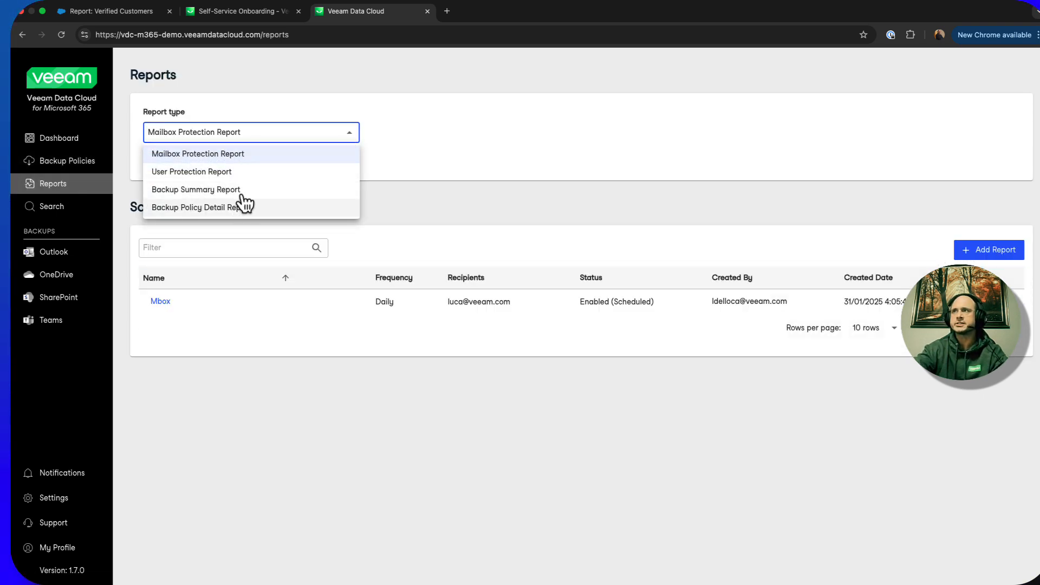
pyautogui.click(408, 186)
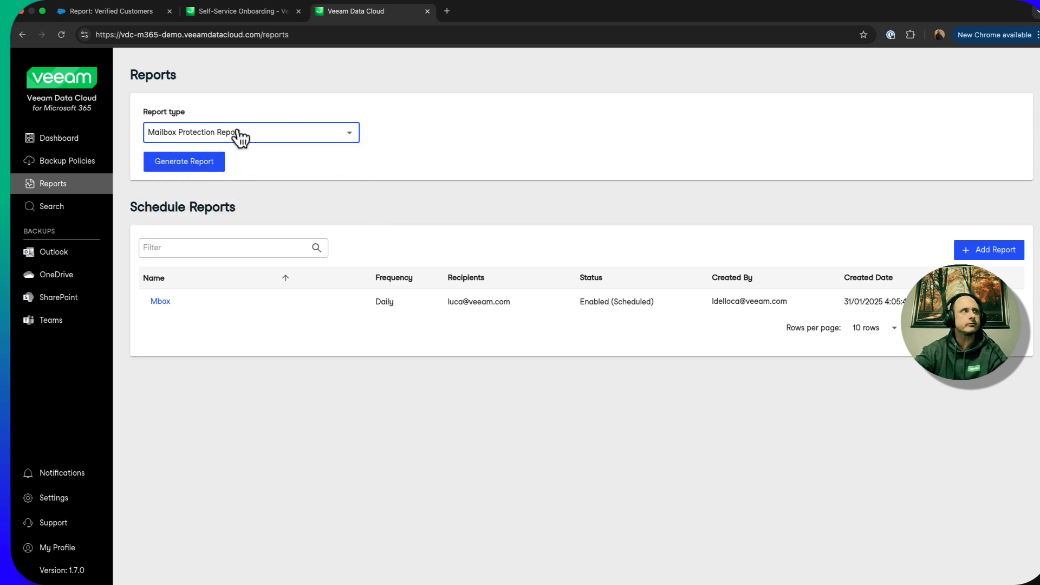
# Examine the advanced search for Flex backups, including its criteria fields and the list of previous searches.
pyautogui.click(63, 210)
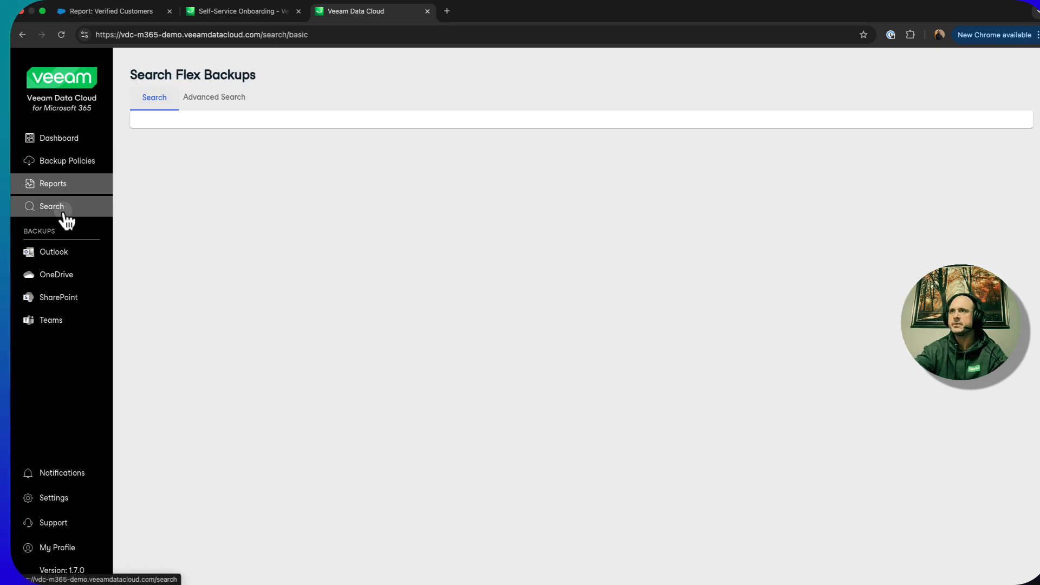
pyautogui.click(201, 98)
pyautogui.scroll(-2, 398, 346)
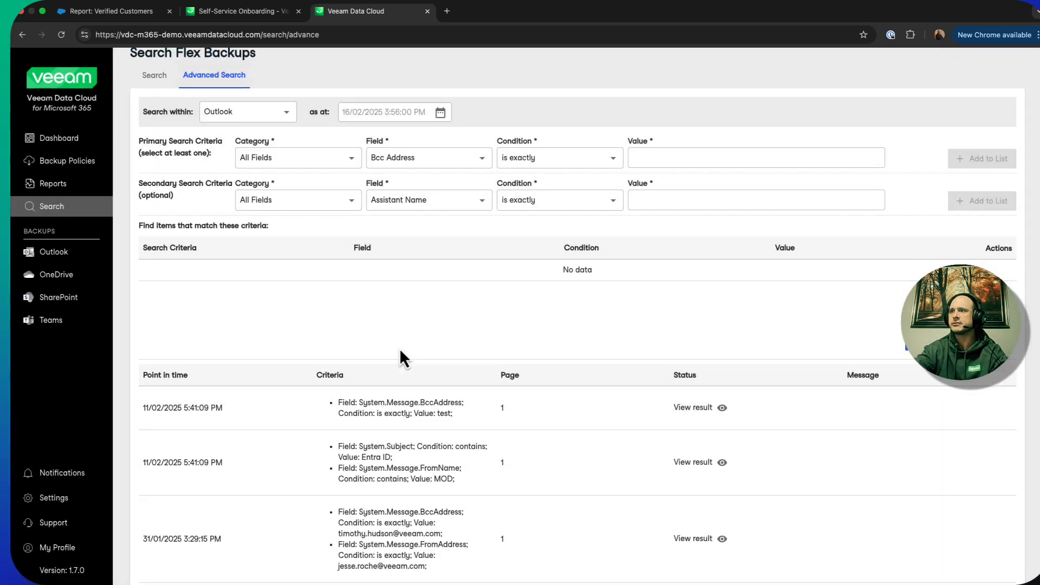
pyautogui.scroll(-4, 398, 346)
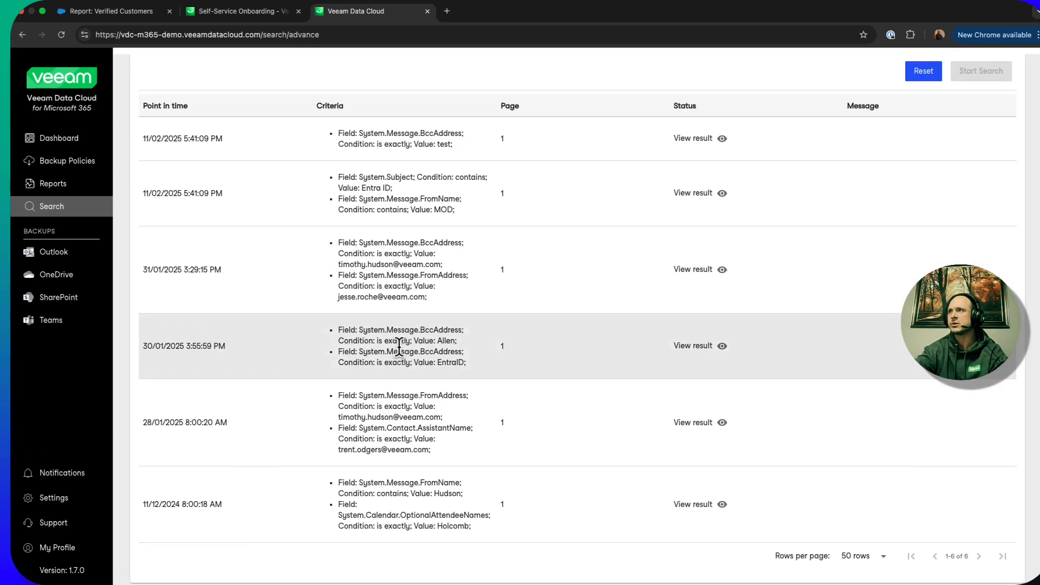
pyautogui.scroll(5, 409, 324)
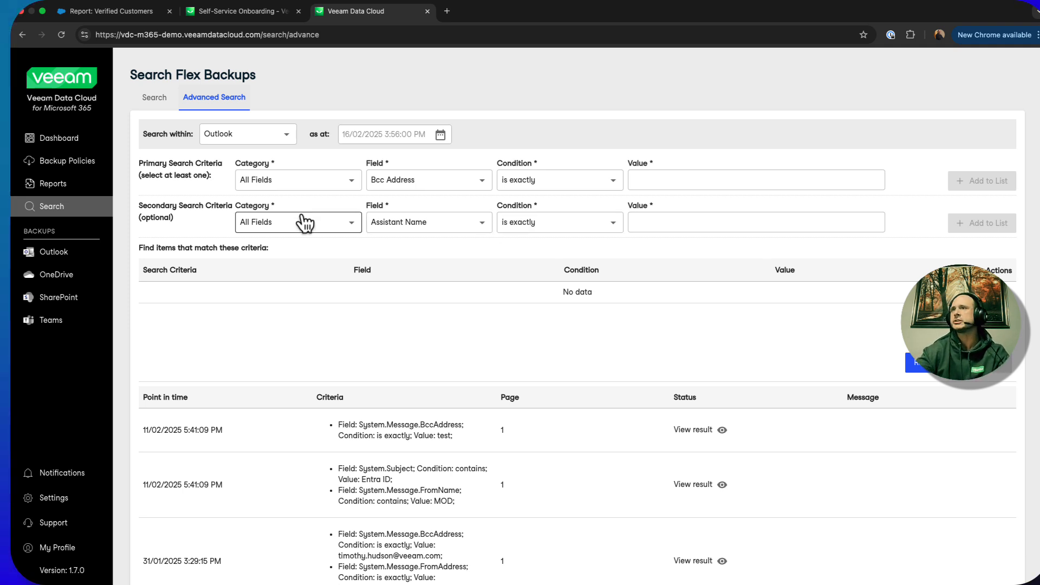
# Explore the backed-up Outlook data and show the Inbox of the mailbox listed just after MOD Administrator.
pyautogui.click(30, 231)
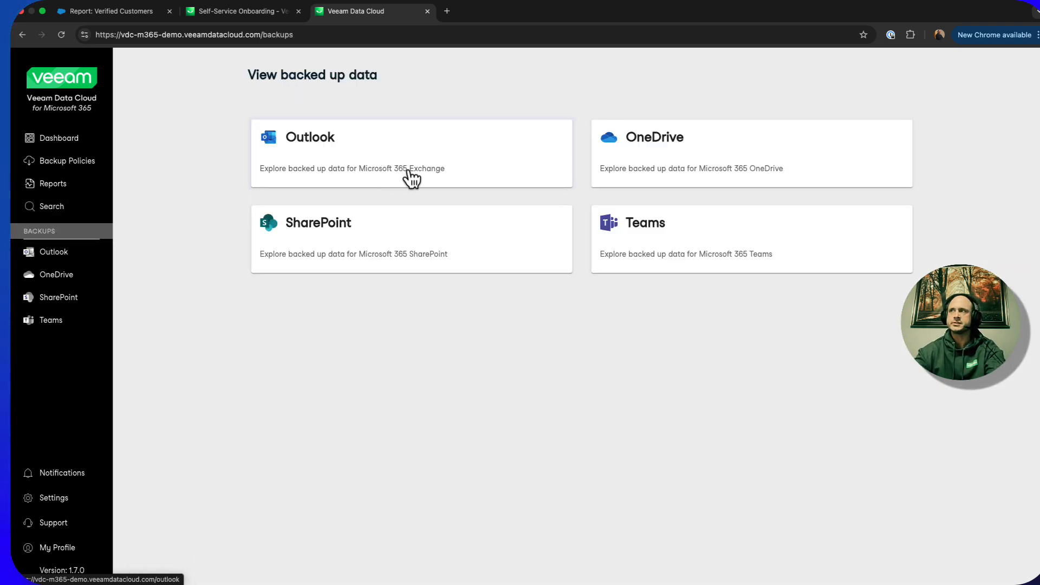
pyautogui.click(431, 163)
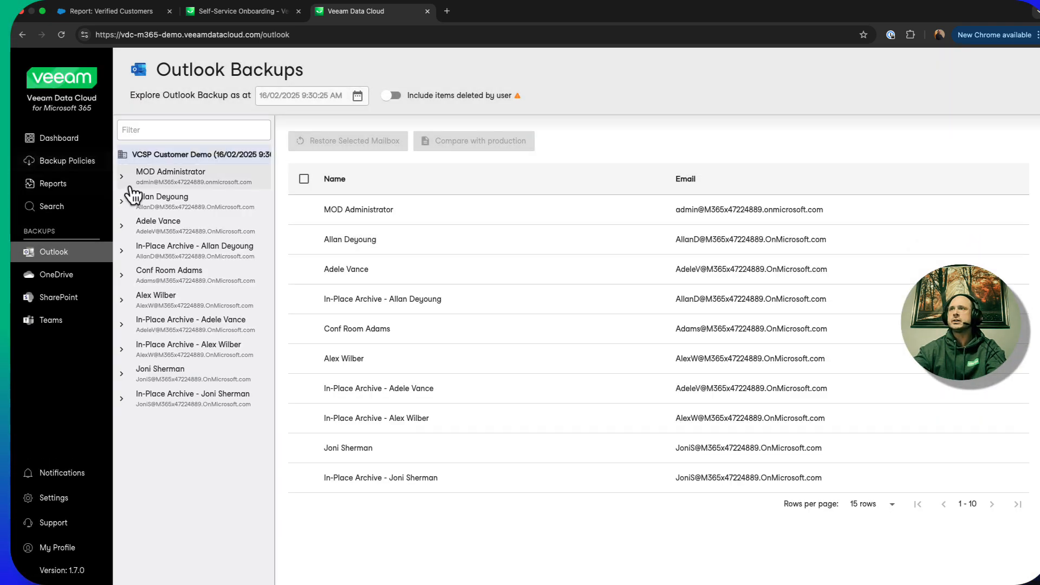
pyautogui.click(169, 209)
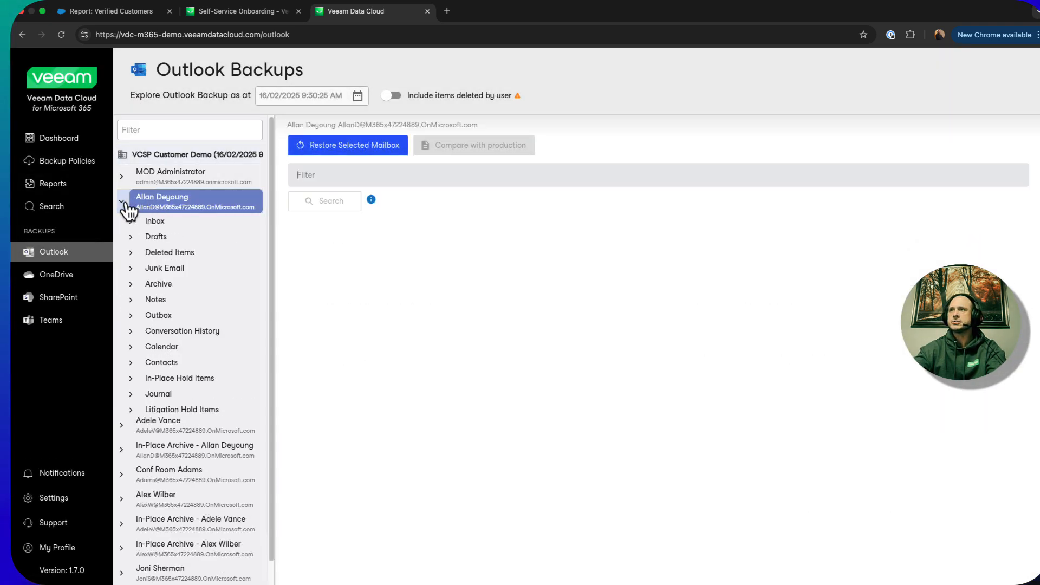
pyautogui.click(169, 227)
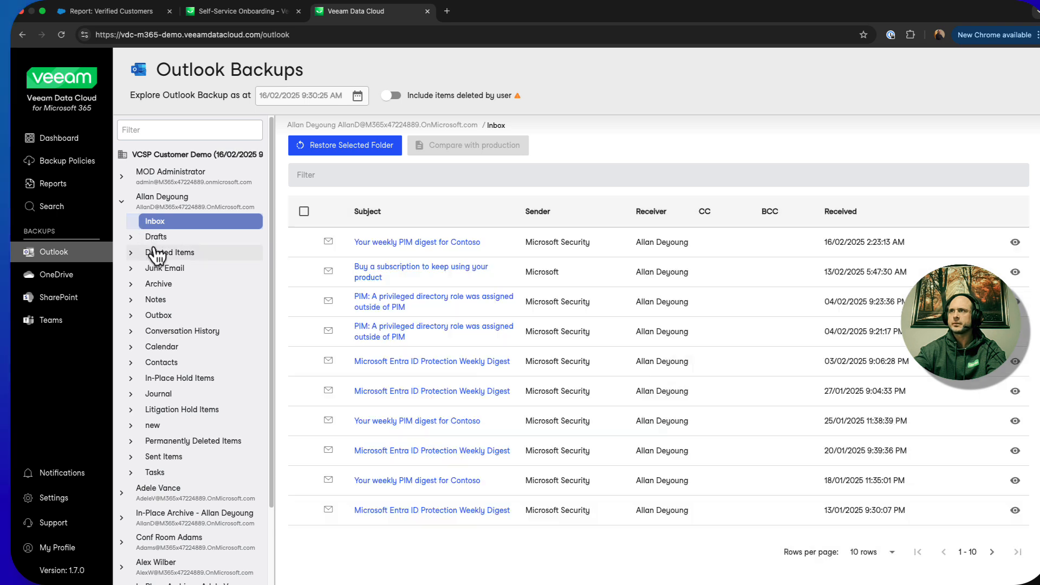
# Preview the newest backed-up "Your weekly PIM digest for Contoso" email and close the preview.
pyautogui.click(305, 244)
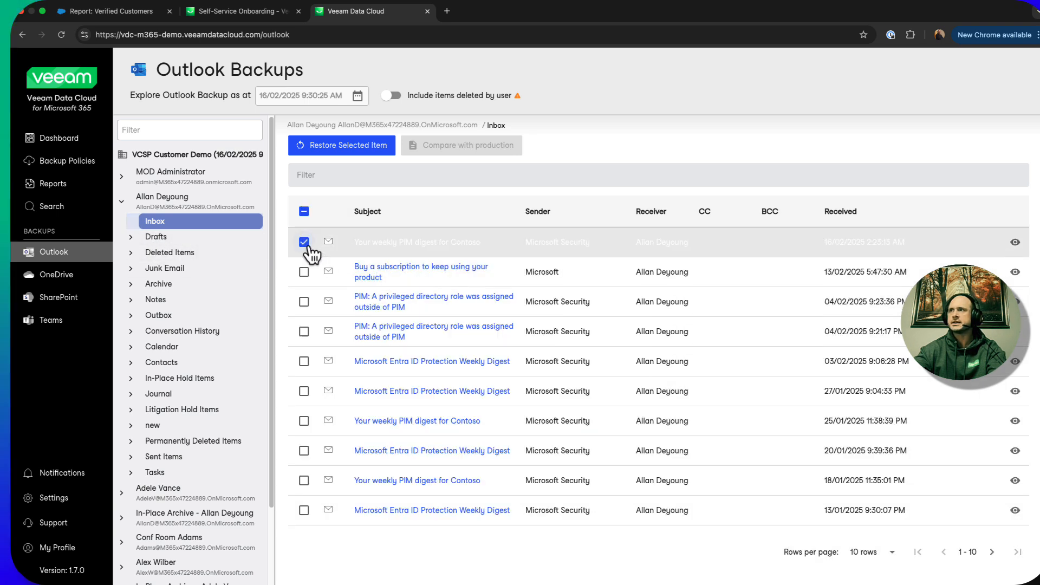
pyautogui.click(399, 243)
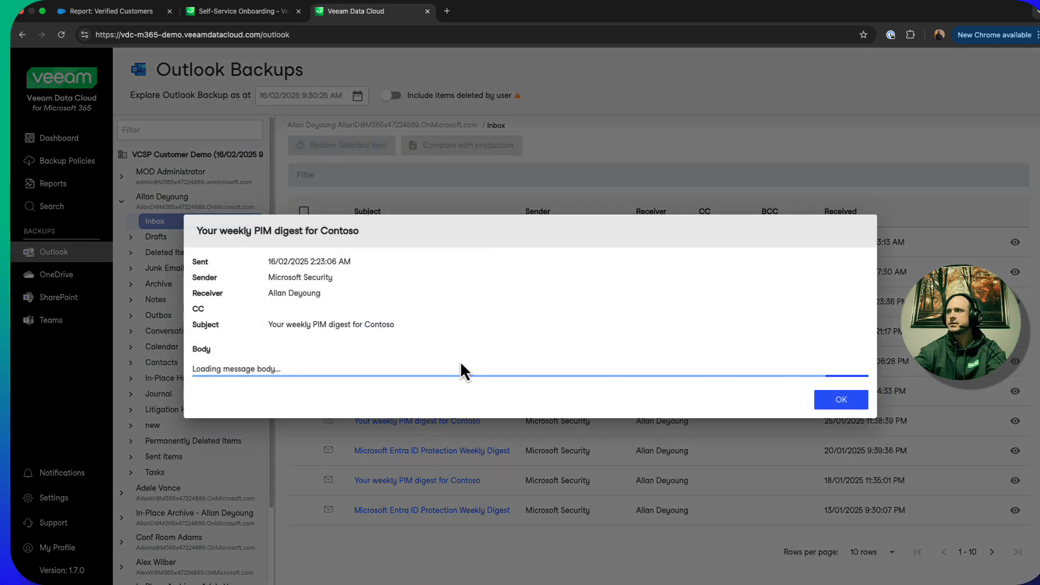
pyautogui.click(834, 399)
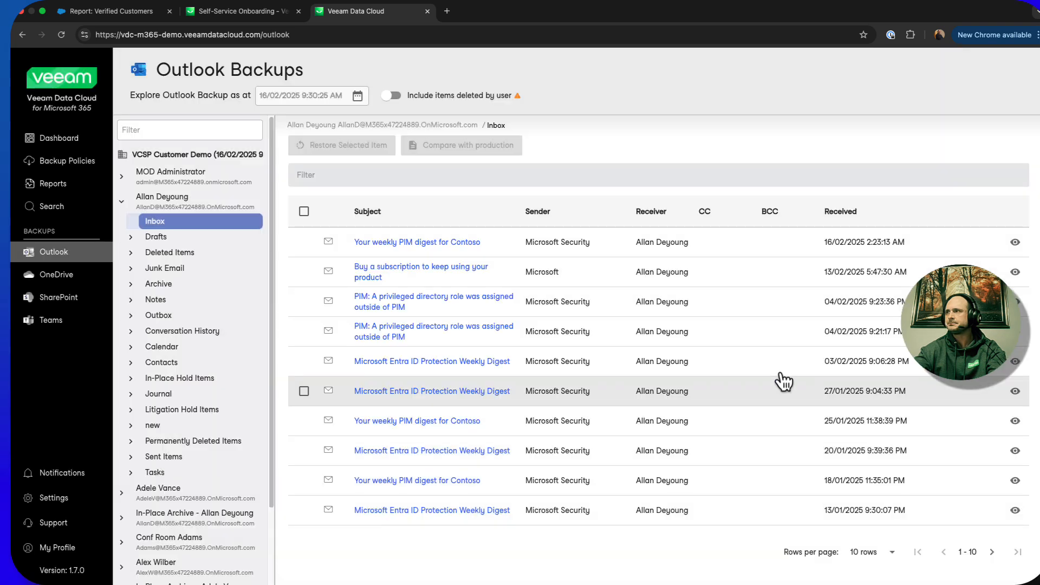
# Examine the restore options for the newest "Your weekly PIM digest for Contoso" email: original location with advanced options, another user's mailbox and local download; cancel the restore.
pyautogui.click(305, 243)
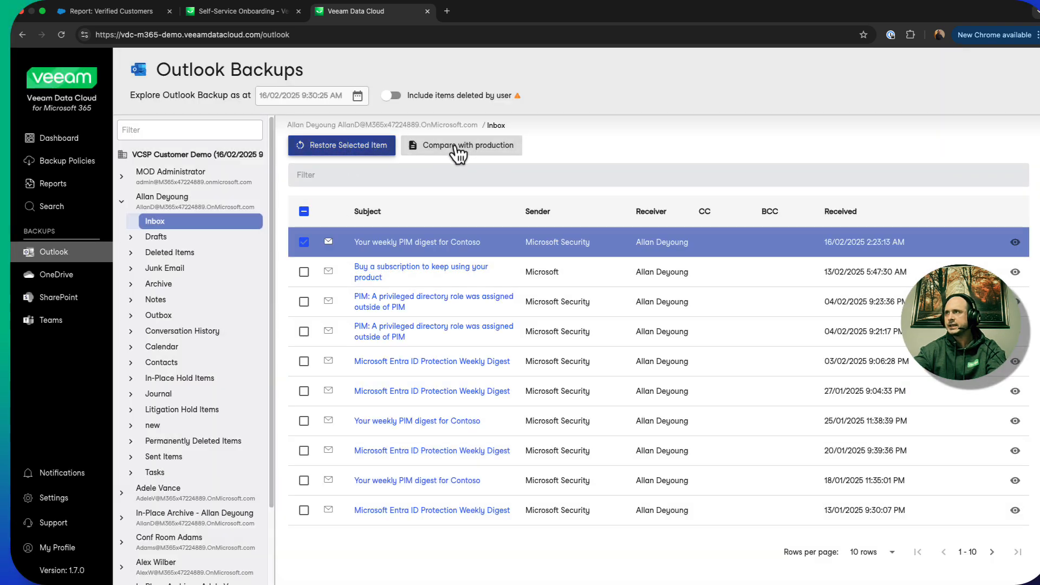
pyautogui.click(371, 151)
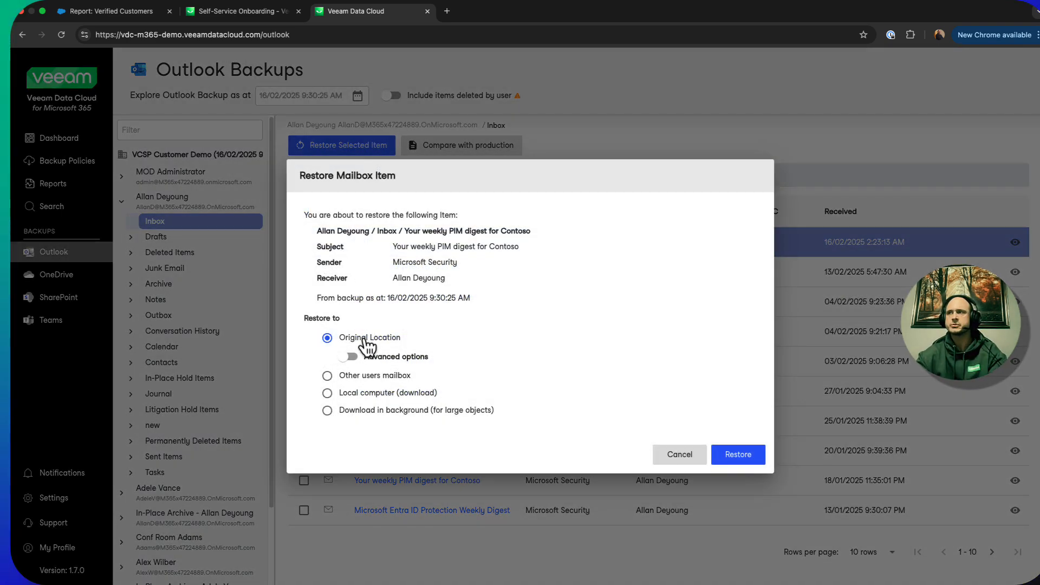
pyautogui.click(351, 357)
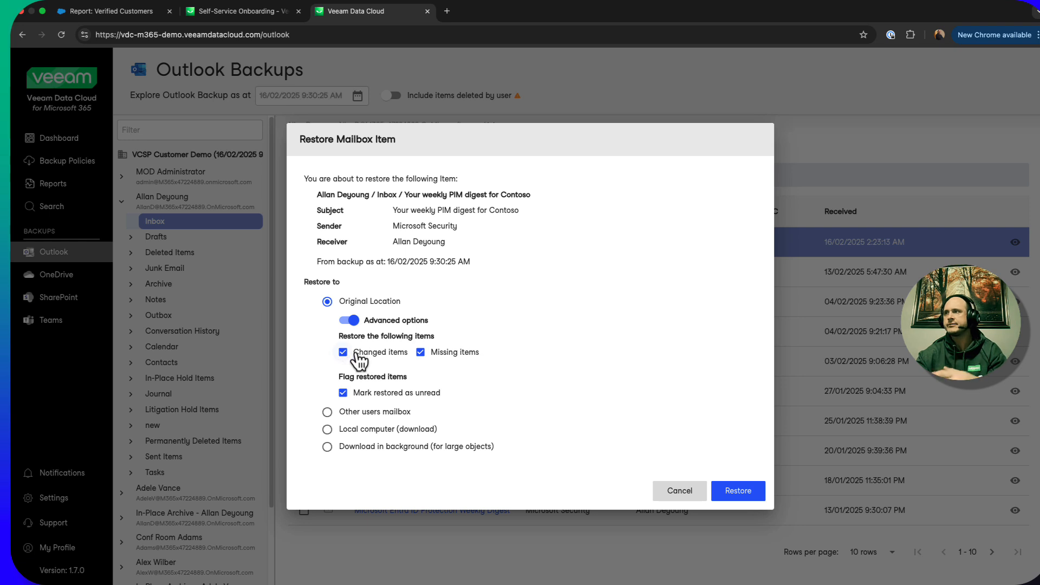
pyautogui.moveTo(469, 357)
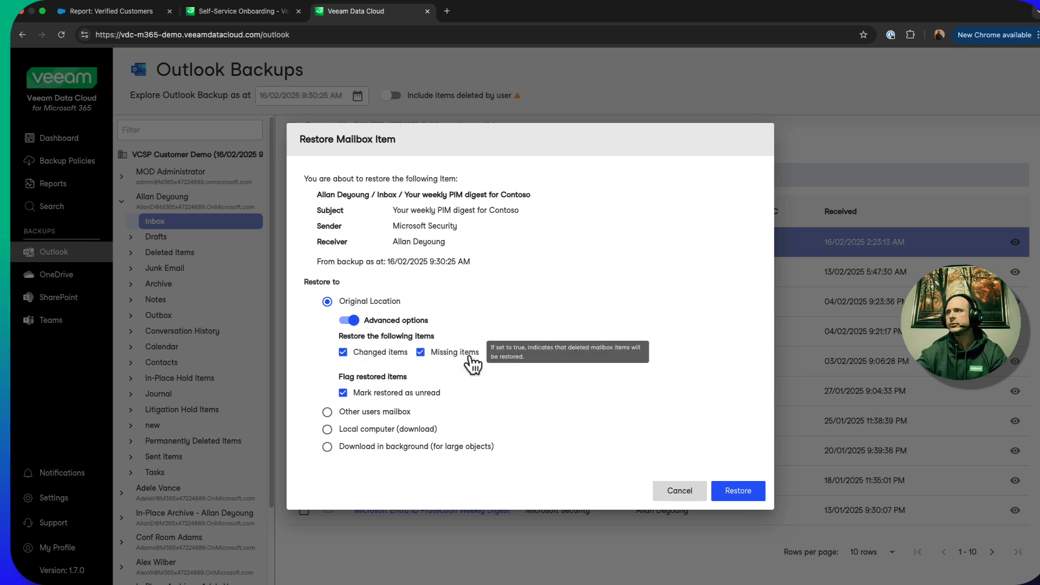
pyautogui.click(327, 411)
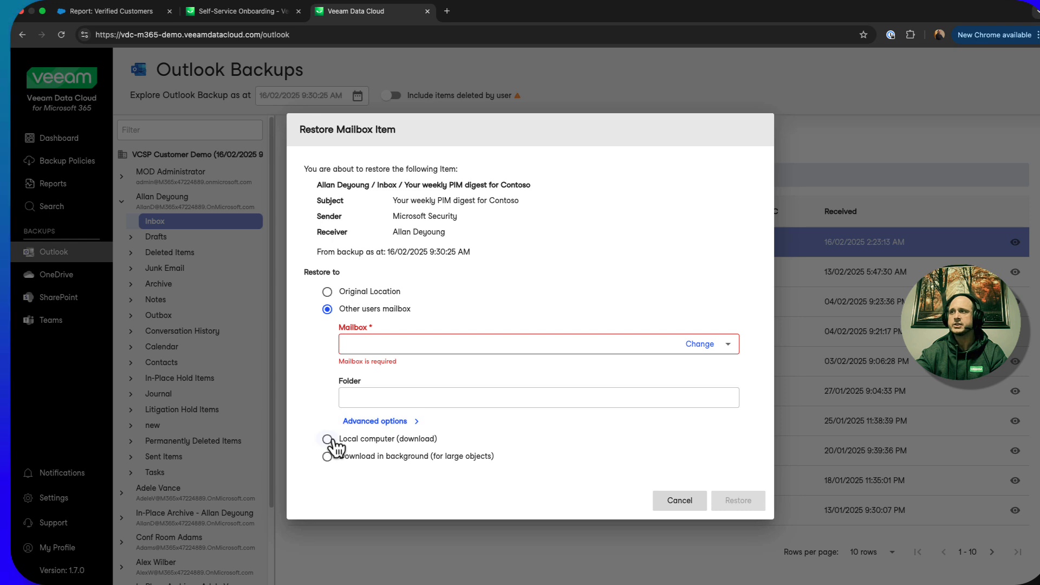
pyautogui.click(328, 439)
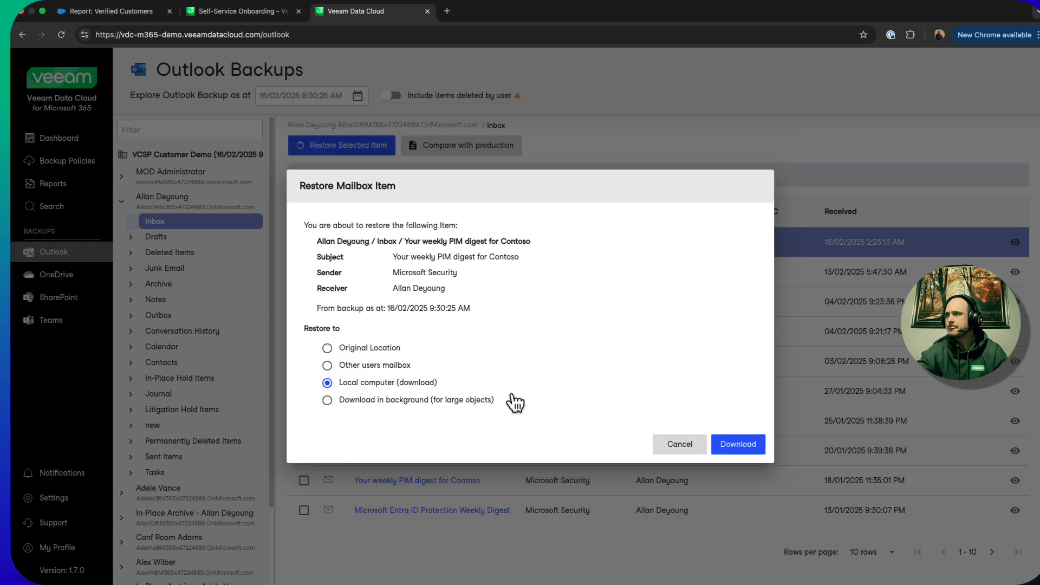
pyautogui.click(696, 451)
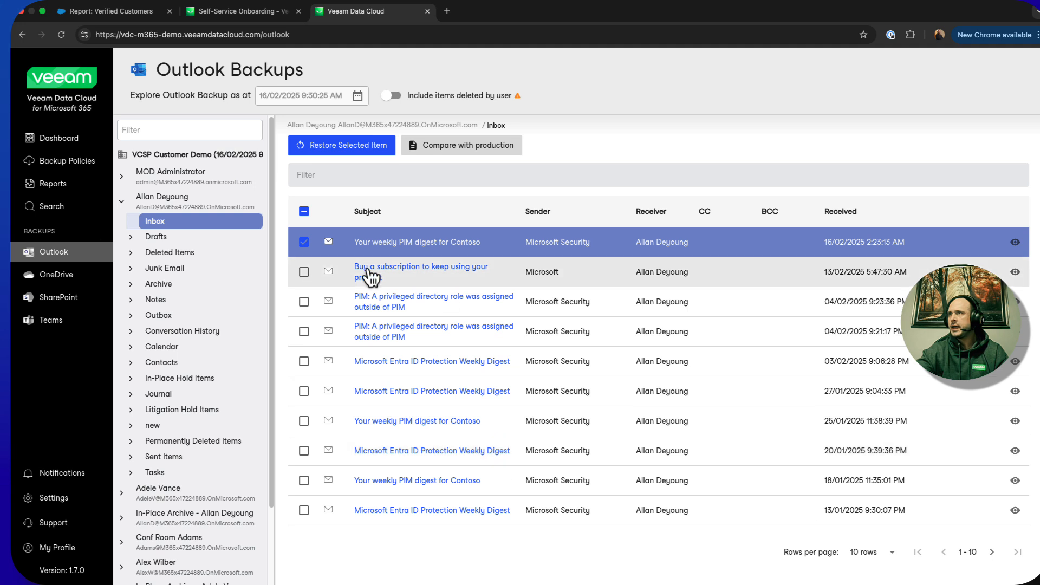
# Deselect the email, collapse its mailbox and return to the overview of backed-up Microsoft 365 data.
pyautogui.click(304, 242)
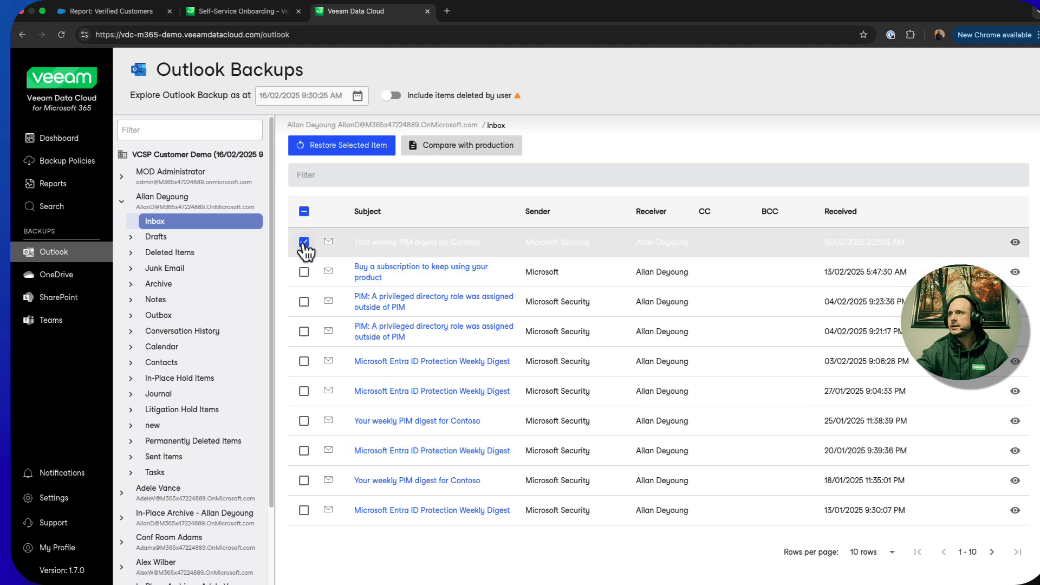
pyautogui.click(125, 201)
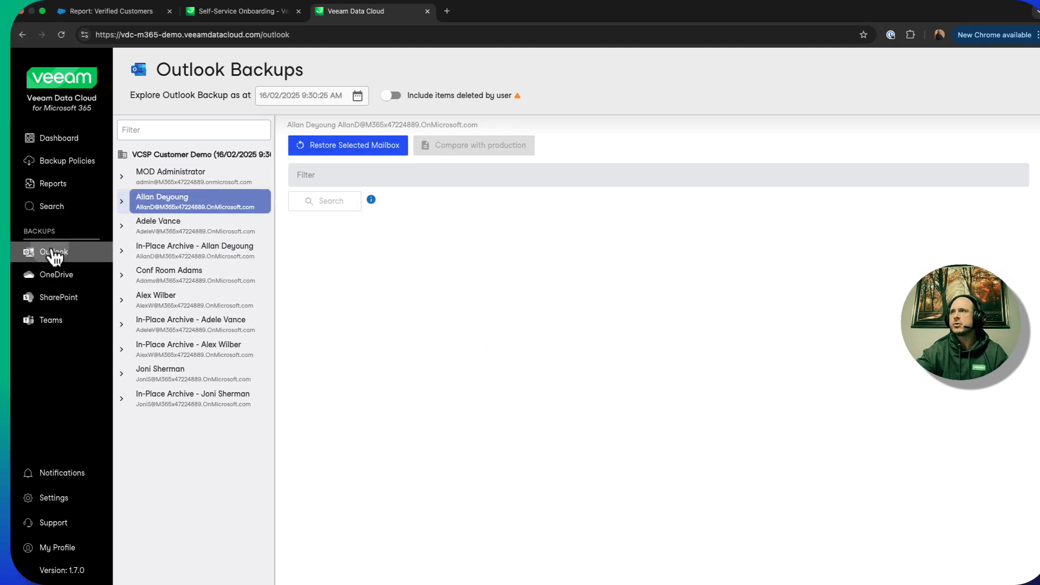
pyautogui.click(45, 232)
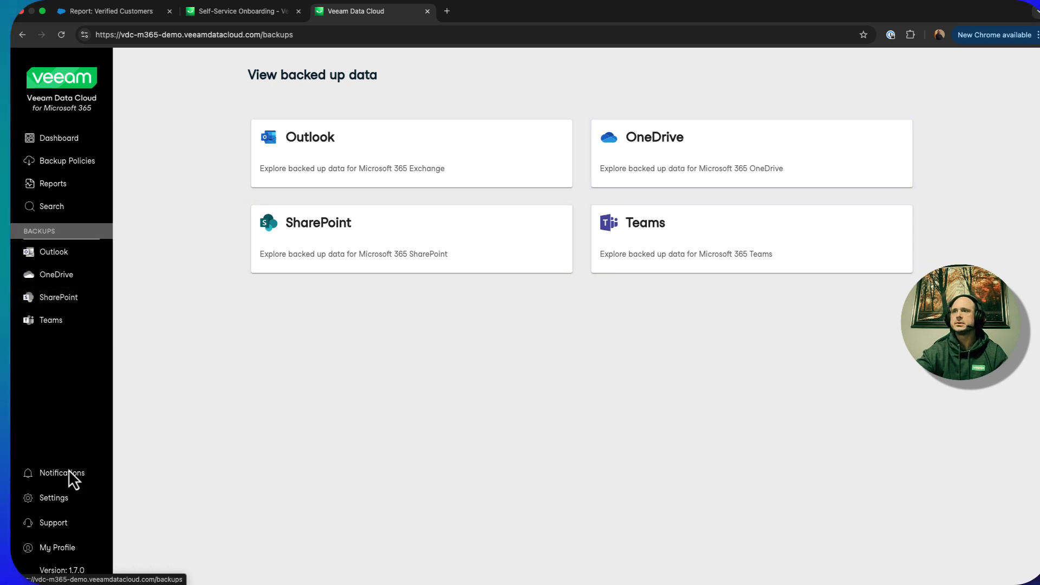
# Review the role permissions in the settings and the admin user management, including role assignment by Entra ID group.
pyautogui.click(64, 501)
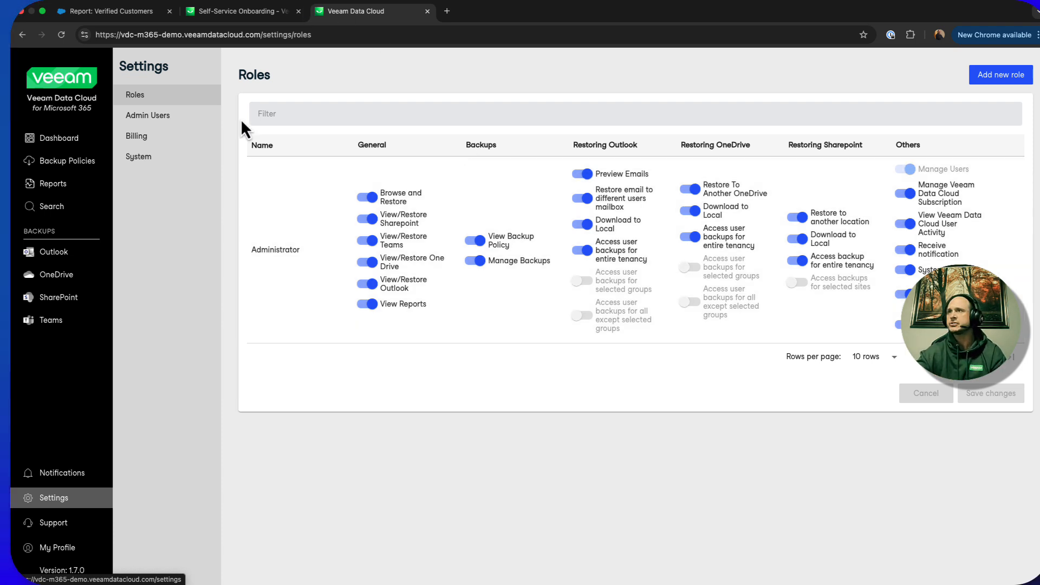
pyautogui.click(175, 116)
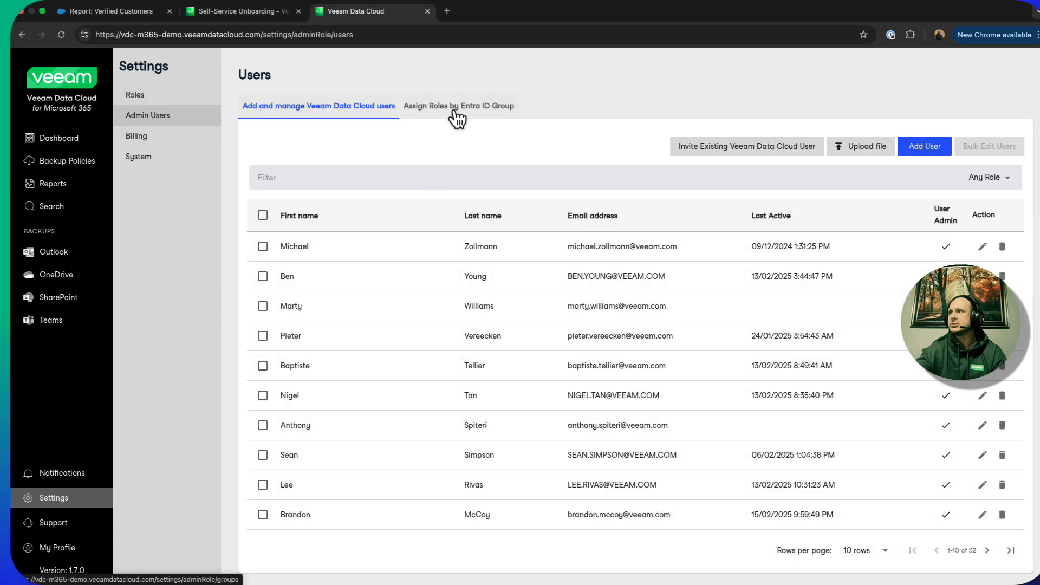
pyautogui.click(429, 117)
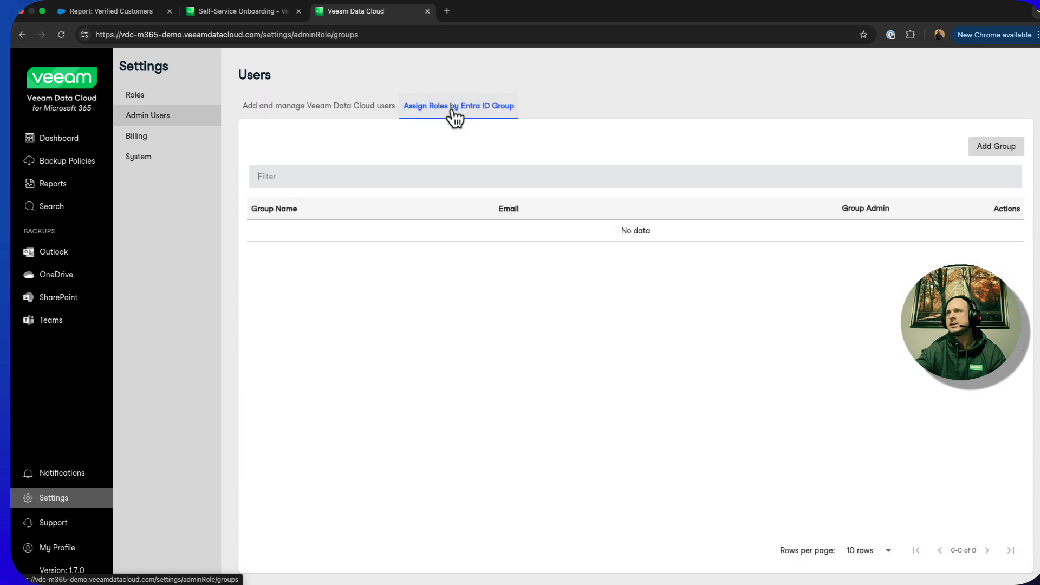
# Review the billing settings, checking the licence details and the list of licensed users, and return to the licences.
pyautogui.click(142, 137)
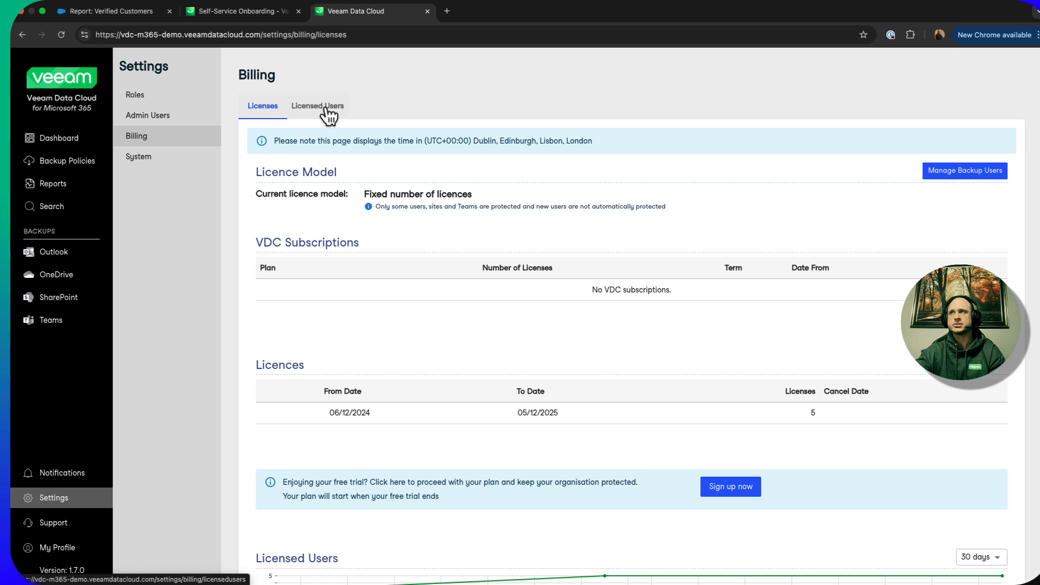
pyautogui.click(327, 108)
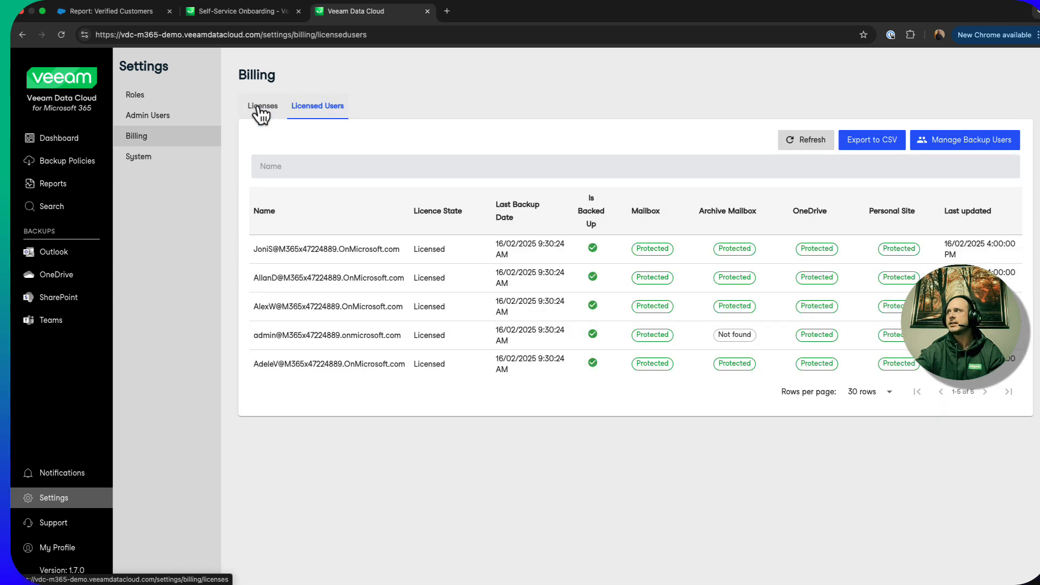
pyautogui.click(259, 107)
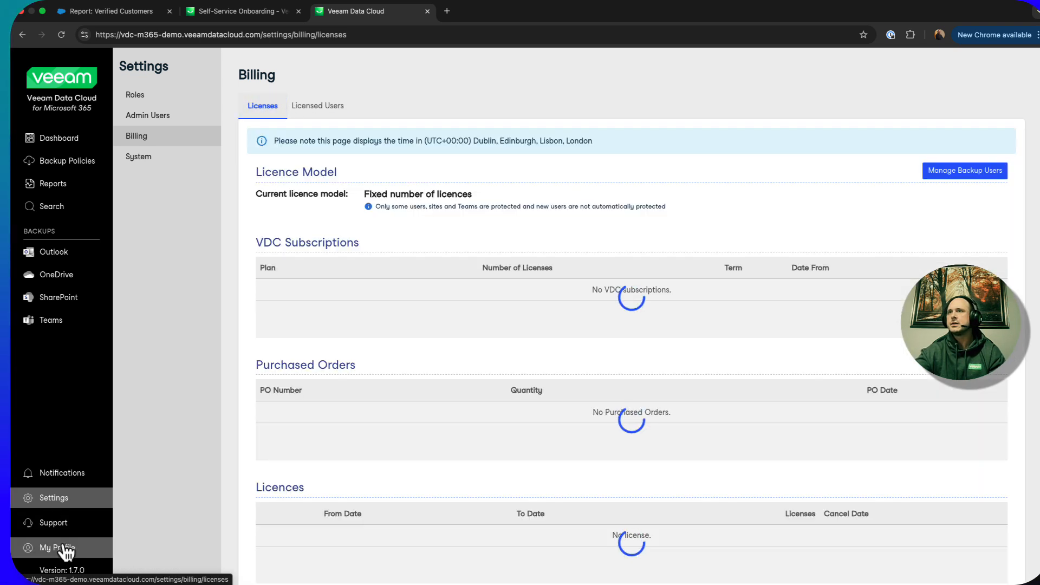